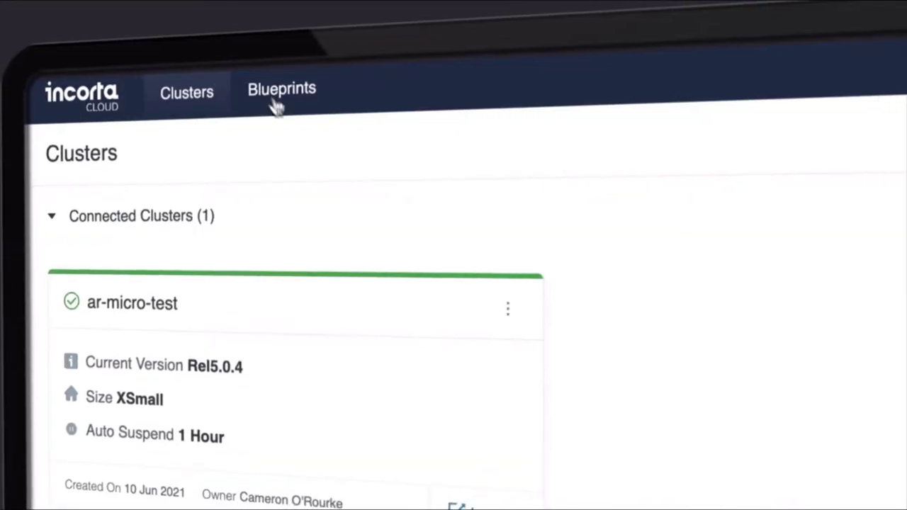
Filter the blueprints to Supply Chain and begin adding a new data source
{"action": "left_click", "coordinate": [76, 358]}
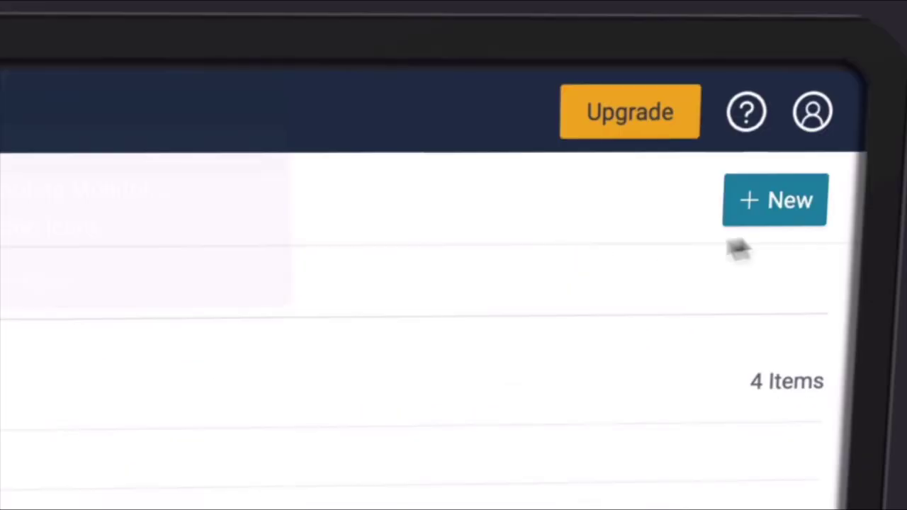
{"action": "left_click", "coordinate": [800, 217]}
{"action": "left_click", "coordinate": [796, 277]}
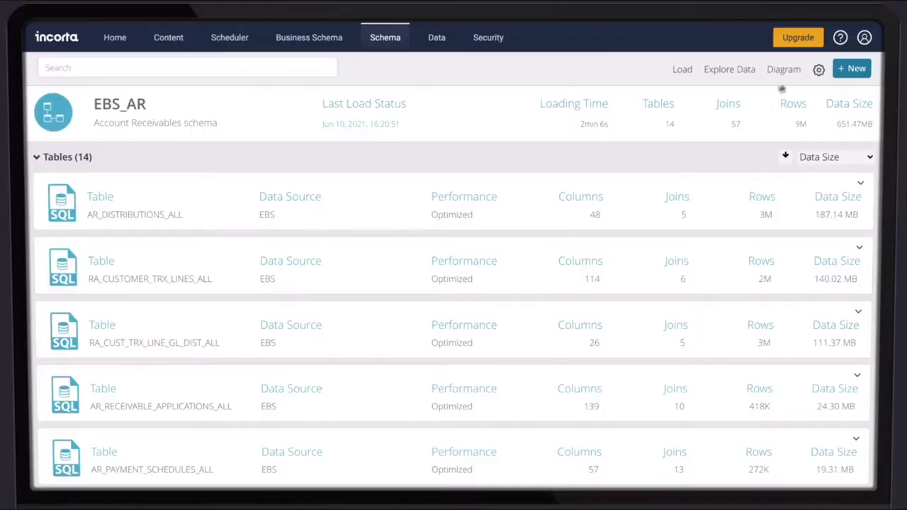
Inspect RA_CUSTOMER_TRX_ALL's joins in the EBS_AR schema diagram and switch an insight from donut to Packed Bubble
{"action": "left_click", "coordinate": [790, 72]}
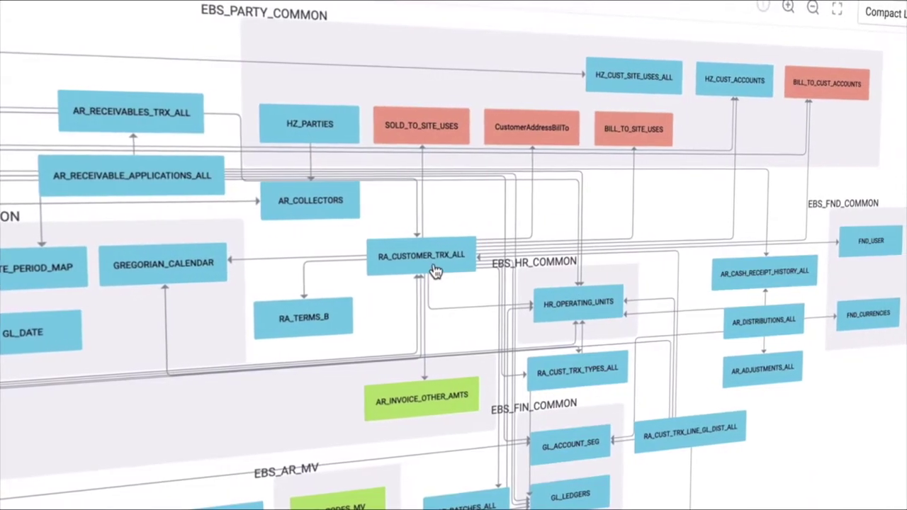
{"action": "left_click", "coordinate": [458, 274]}
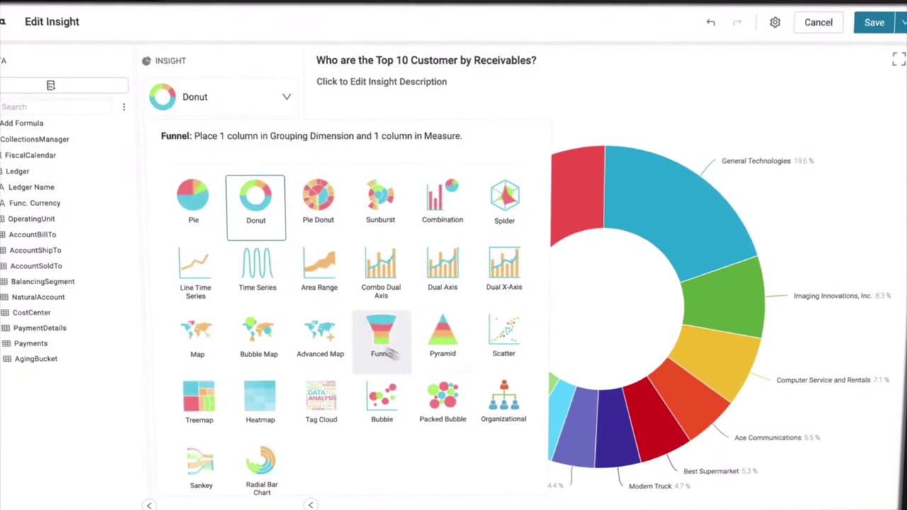
{"action": "left_click", "coordinate": [444, 401]}
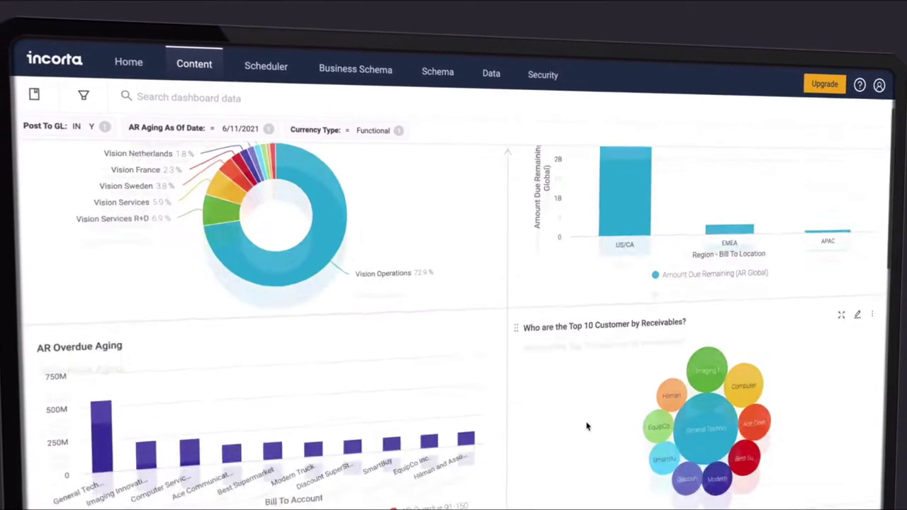
Filter the 1. AR Aging Details dashboard to General Technologies and schedule its daily HTML email delivery
{"action": "scroll", "coordinate": [587, 426], "scroll_direction": "down", "scroll_amount": 3}
{"action": "left_click", "coordinate": [691, 251]}
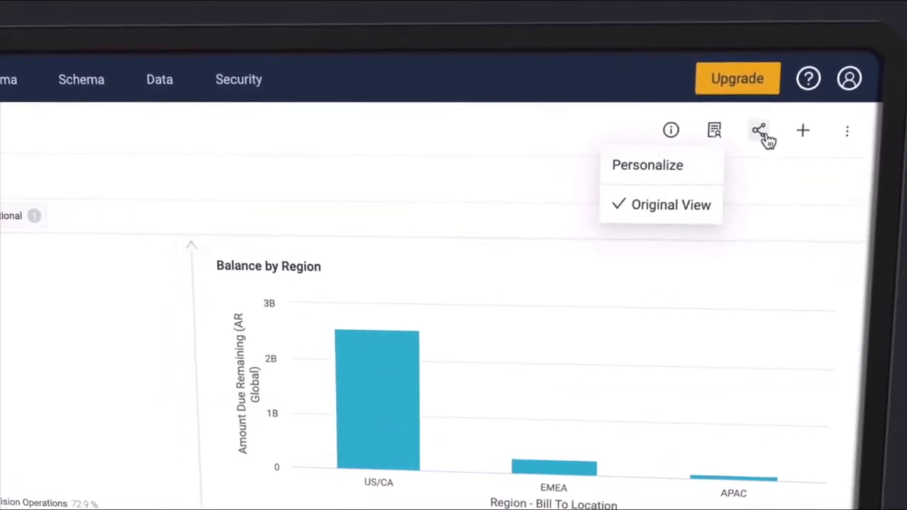
{"action": "left_click", "coordinate": [764, 133]}
{"action": "left_click", "coordinate": [752, 231]}
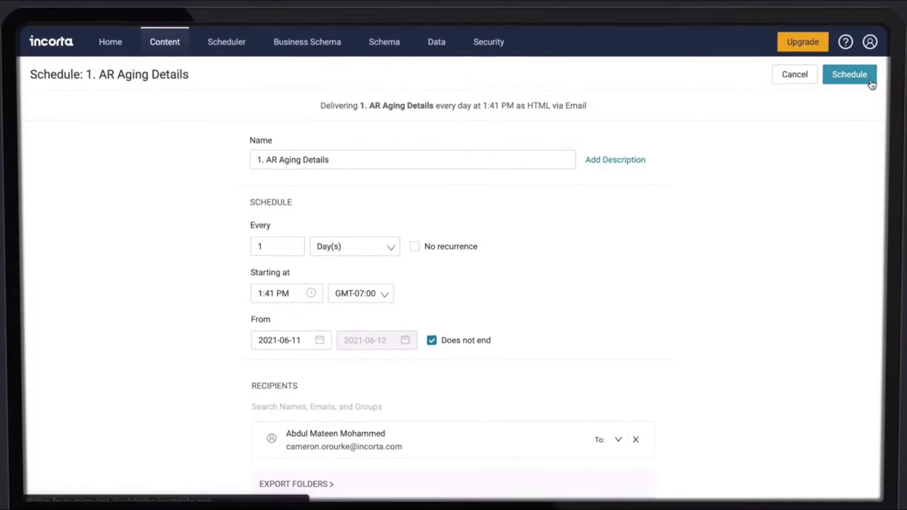
{"action": "left_click", "coordinate": [872, 83]}
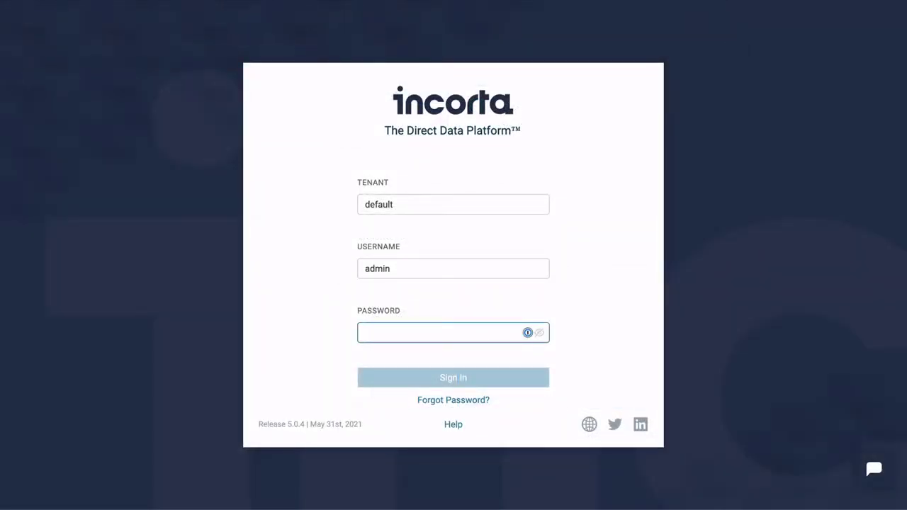
Sign in with the account password and scroll through the Home page's Be Hands On cards
{"action": "type", "text": "•••••"}
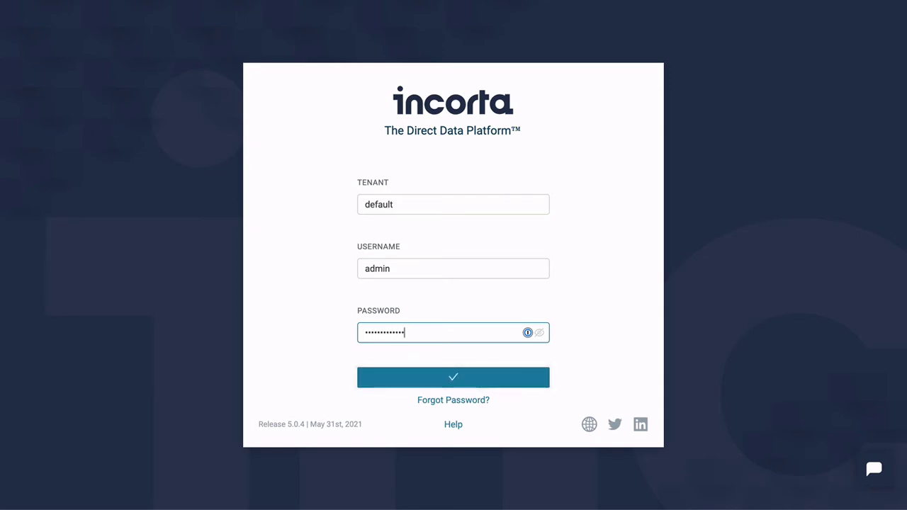
{"action": "key", "text": "Return"}
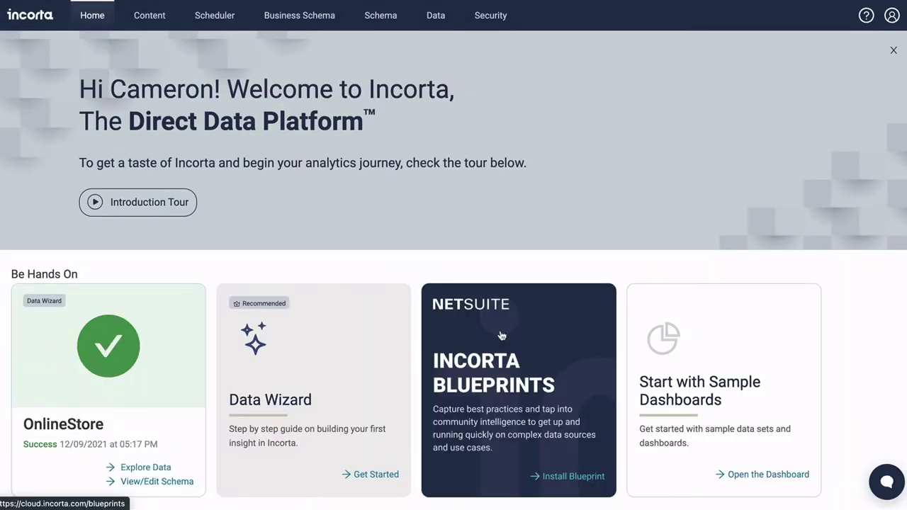
{"action": "scroll", "coordinate": [501, 336], "scroll_direction": "down", "scroll_amount": 2}
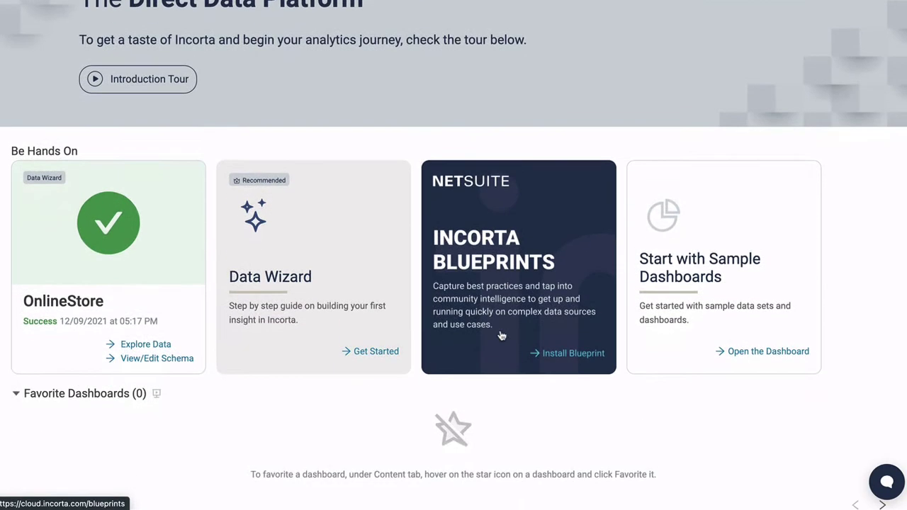
{"action": "scroll", "coordinate": [501, 336], "scroll_direction": "down", "scroll_amount": 2}
{"action": "scroll", "coordinate": [501, 333], "scroll_direction": "up", "scroll_amount": 4}
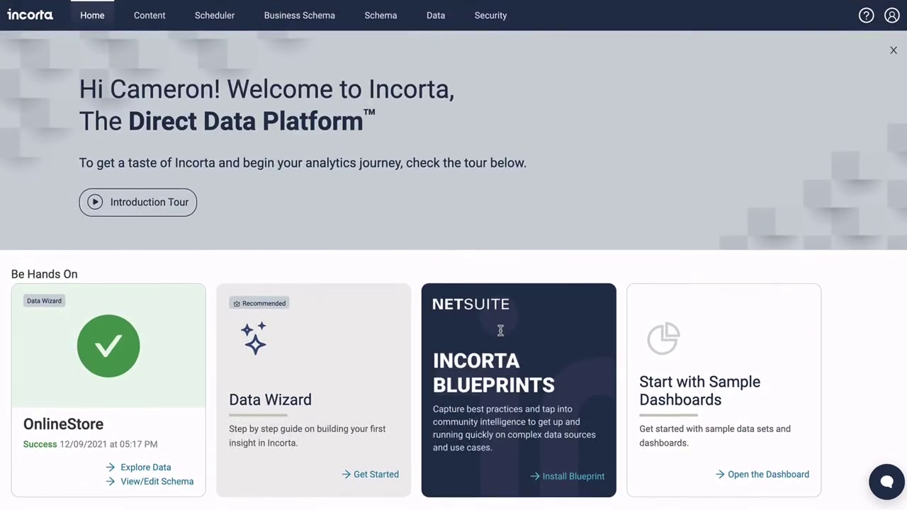
{"action": "left_click", "coordinate": [780, 480]}
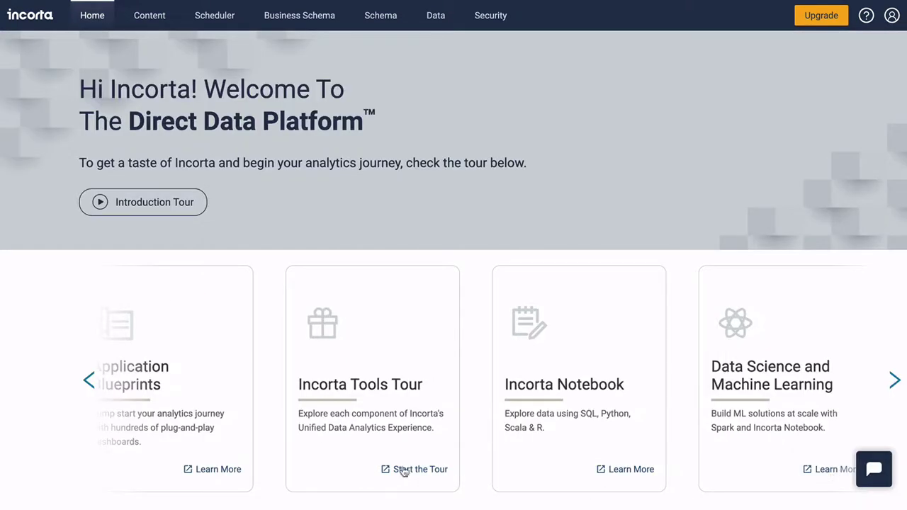
{"action": "left_click", "coordinate": [403, 471]}
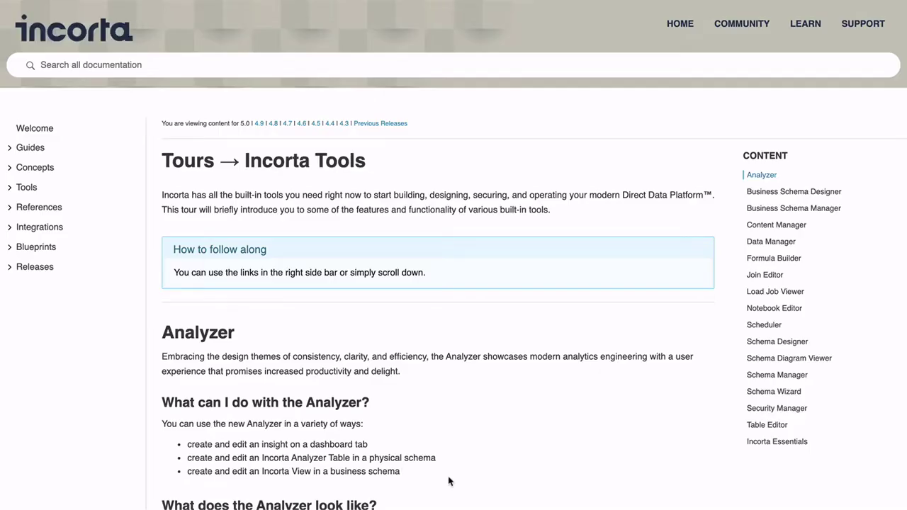
{"action": "scroll", "coordinate": [449, 482], "scroll_direction": "down", "scroll_amount": 6}
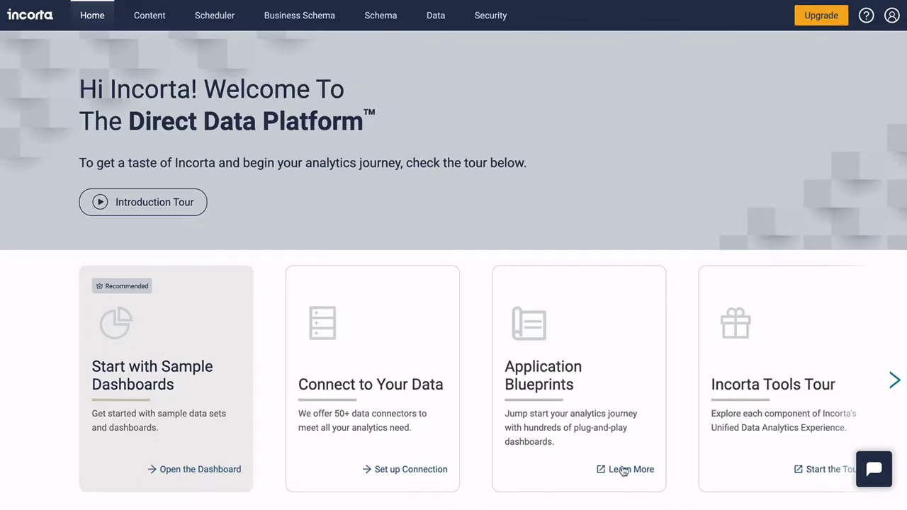
{"action": "left_click", "coordinate": [624, 470]}
{"action": "scroll", "coordinate": [470, 426], "scroll_direction": "down", "scroll_amount": 10}
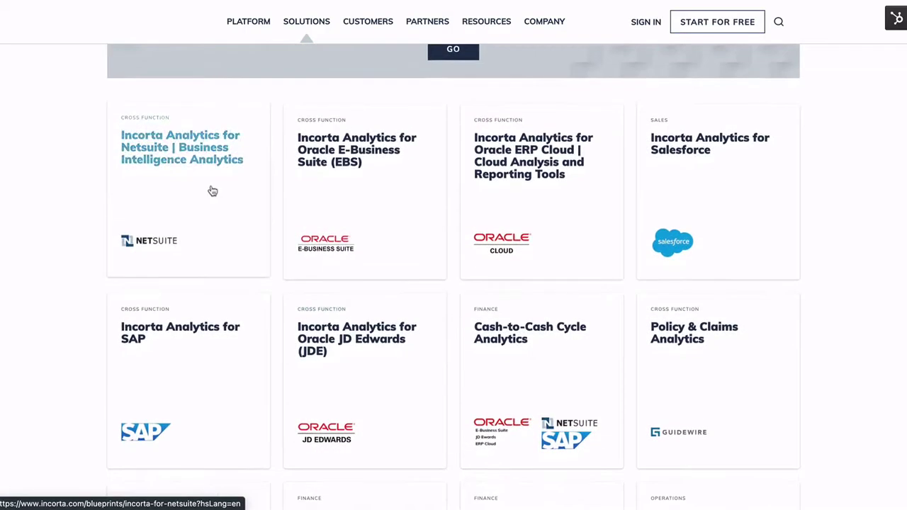
{"action": "left_click", "coordinate": [213, 190]}
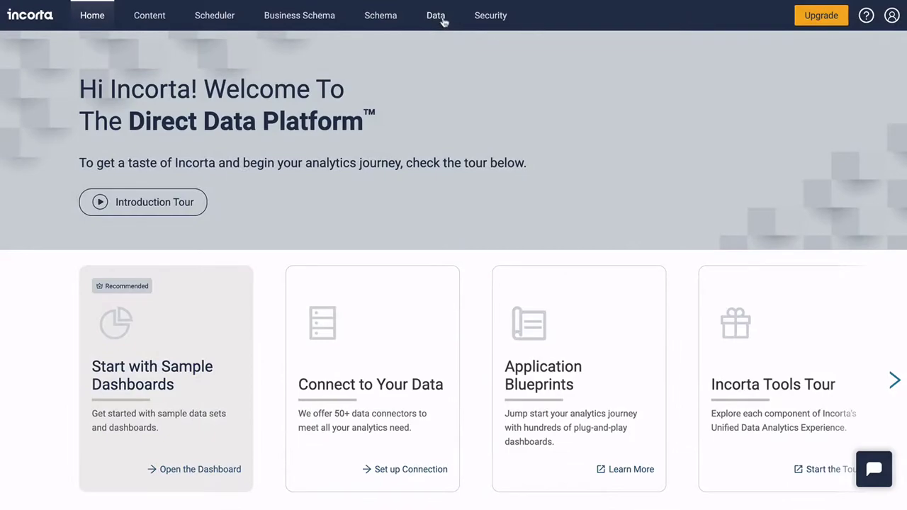
{"action": "left_click", "coordinate": [442, 19]}
Browse the Add Data Source categories (Other, Application, Database, File System, Query Service, Data Lake), then launch the Data Wizard
{"action": "left_click", "coordinate": [884, 51]}
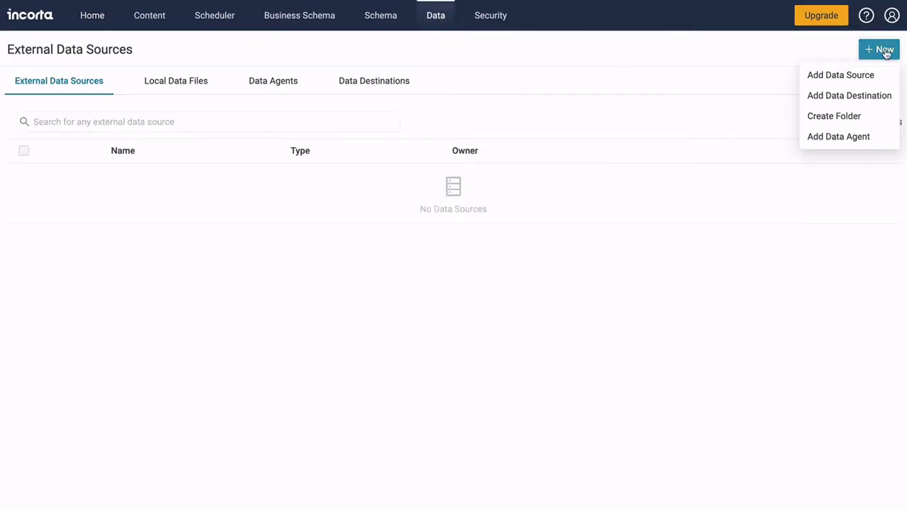
{"action": "left_click", "coordinate": [841, 75]}
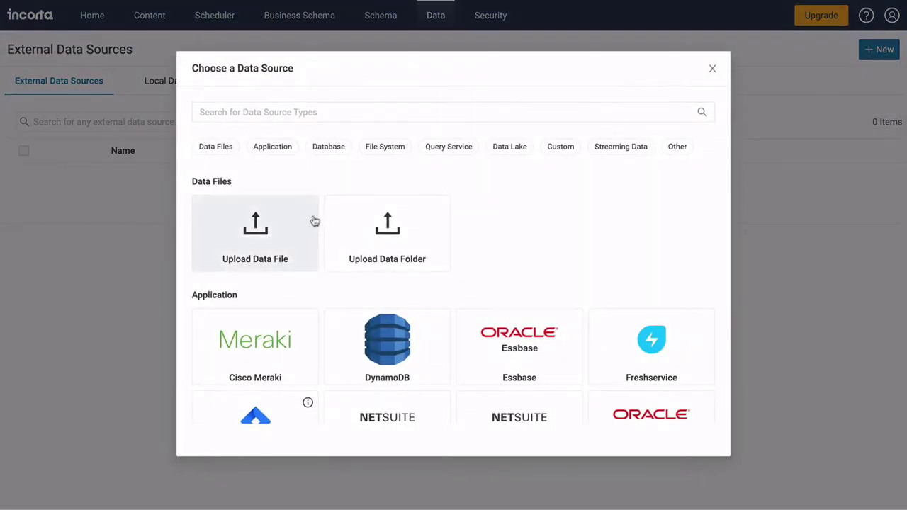
{"action": "left_click", "coordinate": [678, 150]}
{"action": "left_click", "coordinate": [275, 151]}
{"action": "left_click", "coordinate": [338, 150]}
{"action": "left_click", "coordinate": [405, 150]}
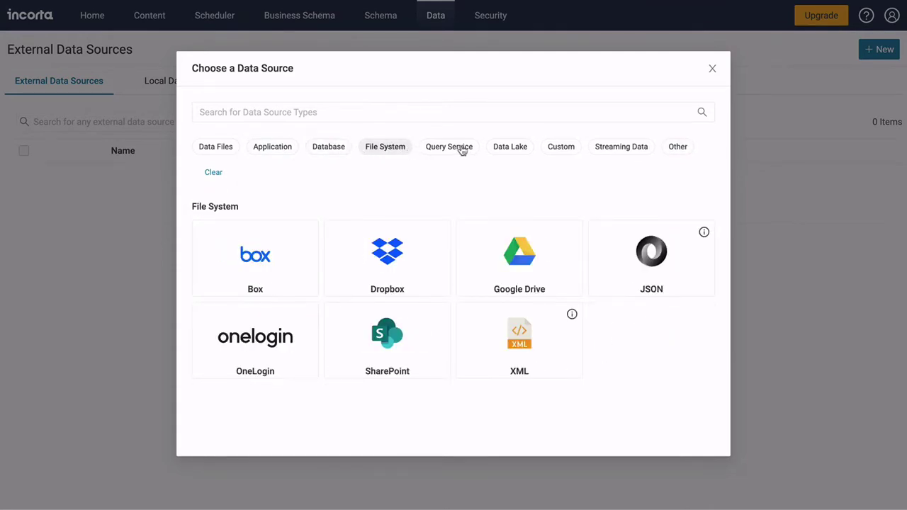
{"action": "left_click", "coordinate": [460, 150]}
{"action": "left_click", "coordinate": [528, 151]}
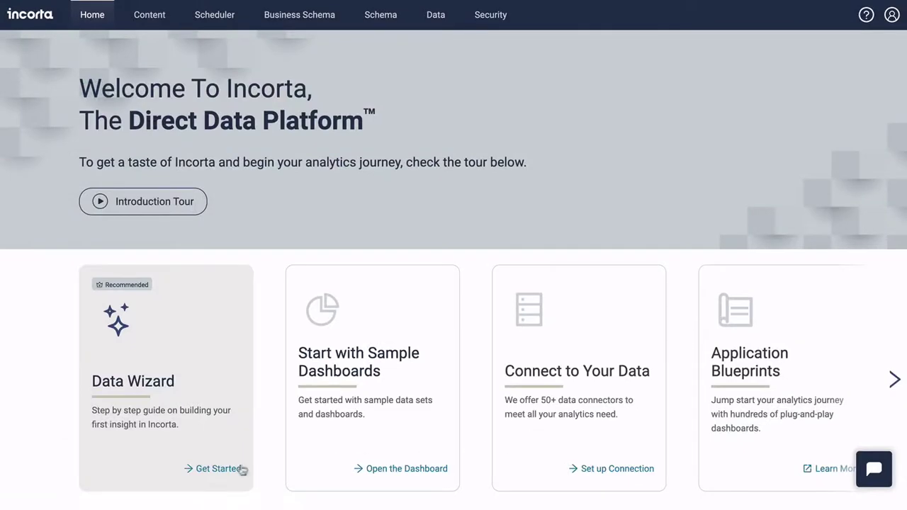
{"action": "left_click", "coordinate": [226, 471]}
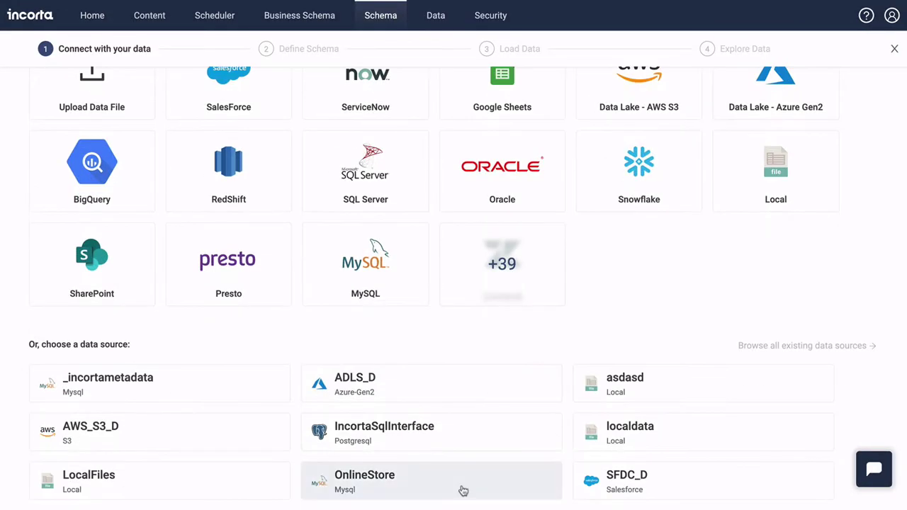
Pick OnlineStore and select its seven product tables, from product to productsubcategory
{"action": "left_click", "coordinate": [461, 490]}
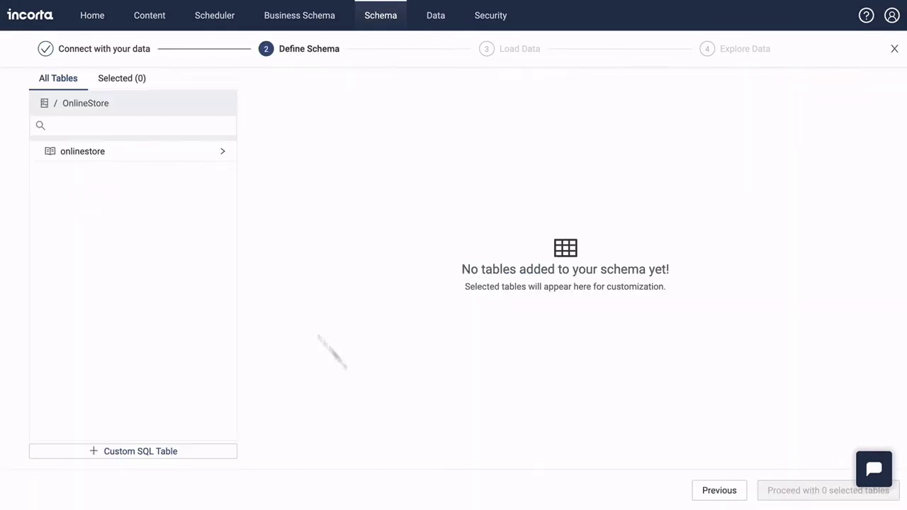
{"action": "left_click", "coordinate": [211, 152]}
{"action": "scroll", "coordinate": [141, 213], "scroll_direction": "down", "scroll_amount": 2}
{"action": "left_click", "coordinate": [45, 186]}
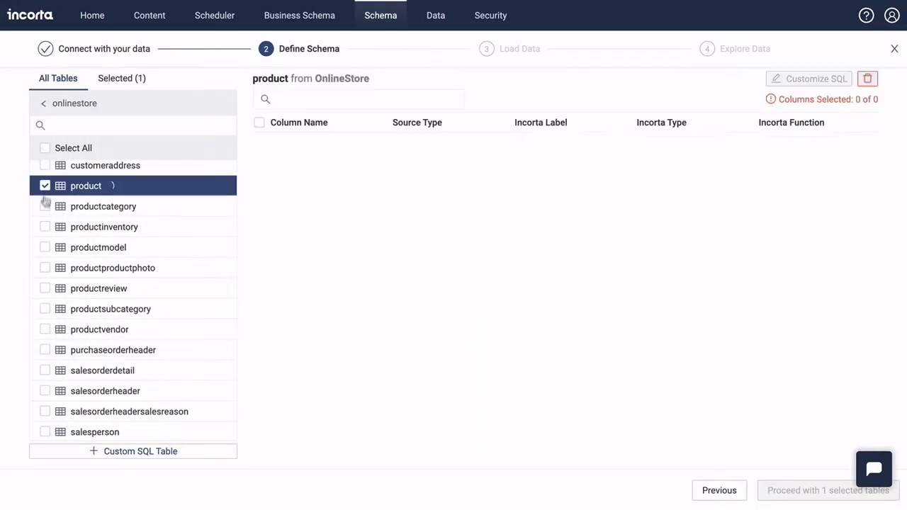
{"action": "left_click", "coordinate": [45, 206]}
{"action": "left_click", "coordinate": [45, 227]}
{"action": "left_click", "coordinate": [45, 247]}
{"action": "left_click", "coordinate": [45, 268]}
{"action": "left_click", "coordinate": [45, 289]}
{"action": "left_click", "coordinate": [45, 309]}
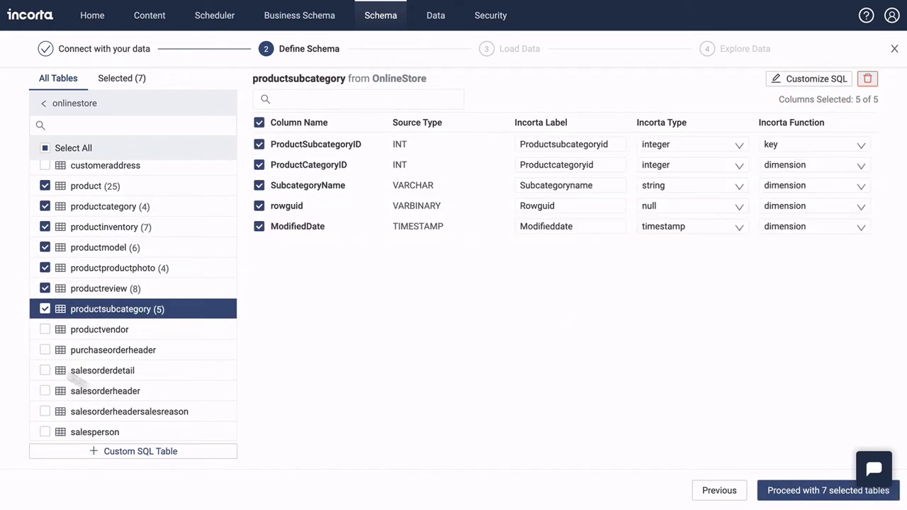
{"action": "left_click", "coordinate": [789, 491]}
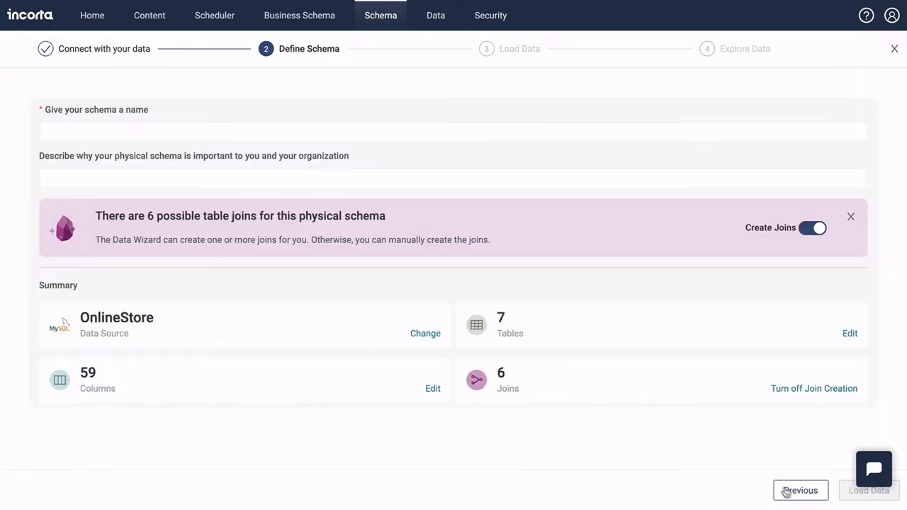
Name the schema OnlineRetail, create and load it, then view its table diagram
{"action": "left_click", "coordinate": [71, 133]}
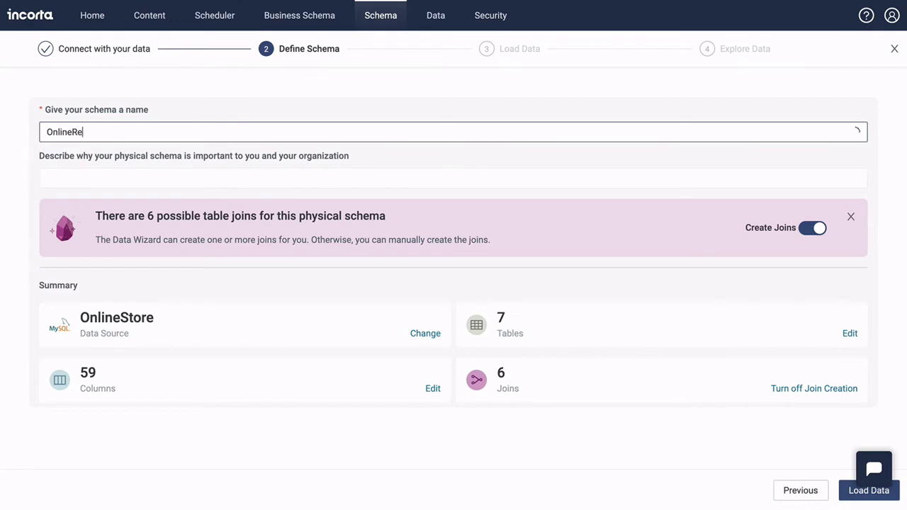
{"action": "left_click", "coordinate": [845, 494]}
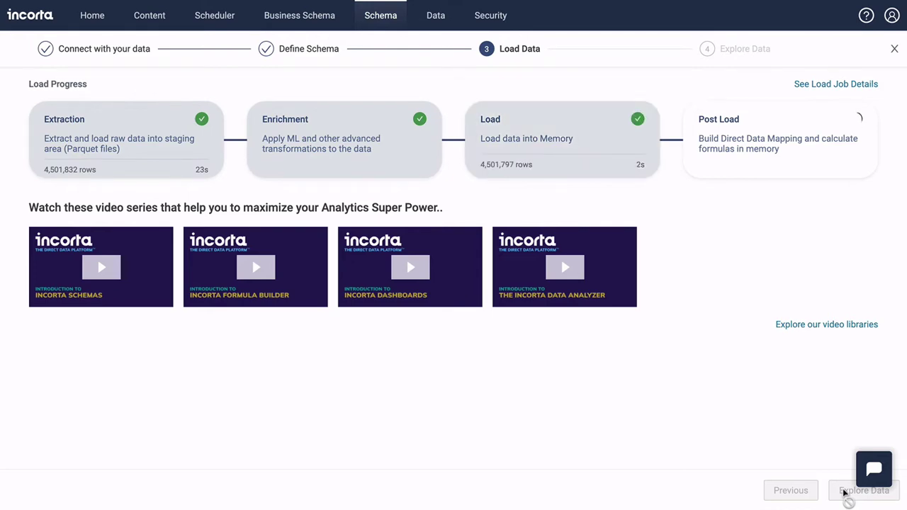
{"action": "left_click", "coordinate": [845, 494]}
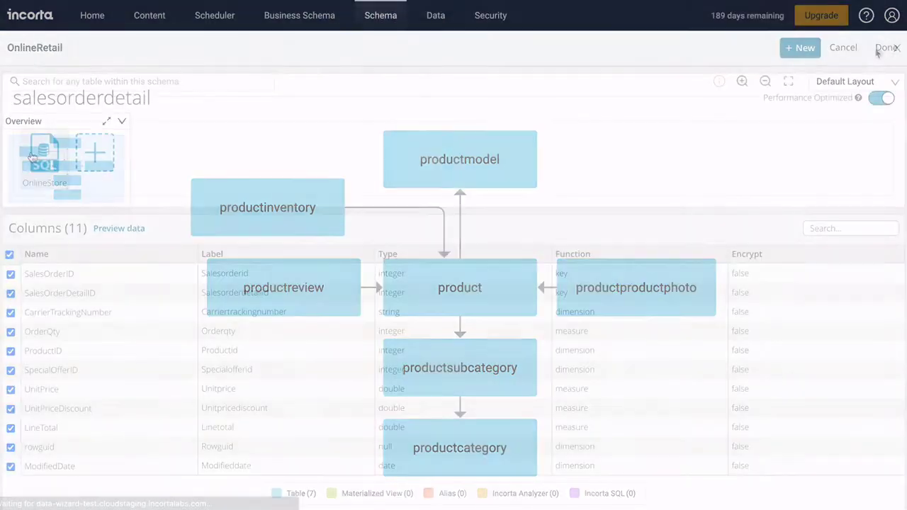
Review salesorderdetail's columns and joins, then inspect the customer table in the OnlineStore diagram
{"action": "scroll", "coordinate": [29, 153], "scroll_direction": "down", "scroll_amount": 10}
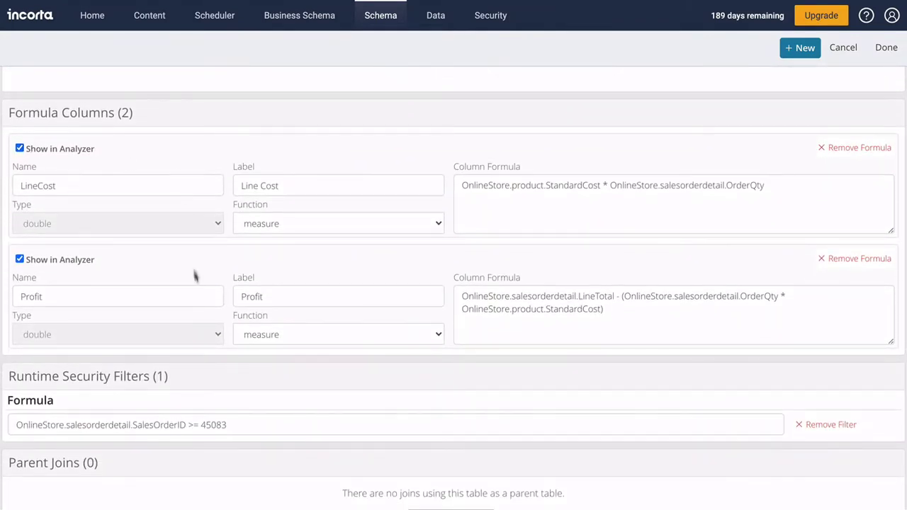
{"action": "scroll", "coordinate": [170, 349], "scroll_direction": "down", "scroll_amount": 2}
{"action": "scroll", "coordinate": [171, 345], "scroll_direction": "down", "scroll_amount": 8}
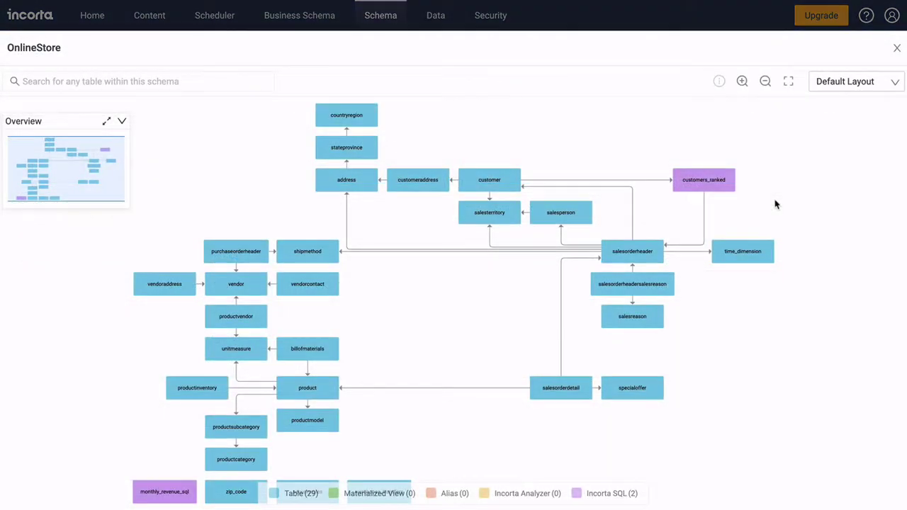
{"action": "scroll", "coordinate": [775, 203], "scroll_direction": "up", "scroll_amount": 3}
{"action": "left_click_drag", "start_coordinate": [716, 224], "coordinate": [644, 210]}
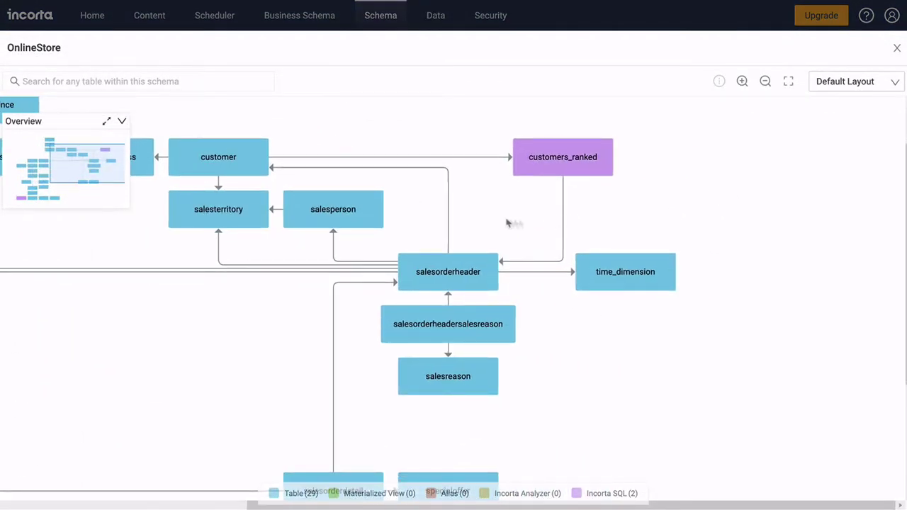
{"action": "left_click", "coordinate": [241, 175]}
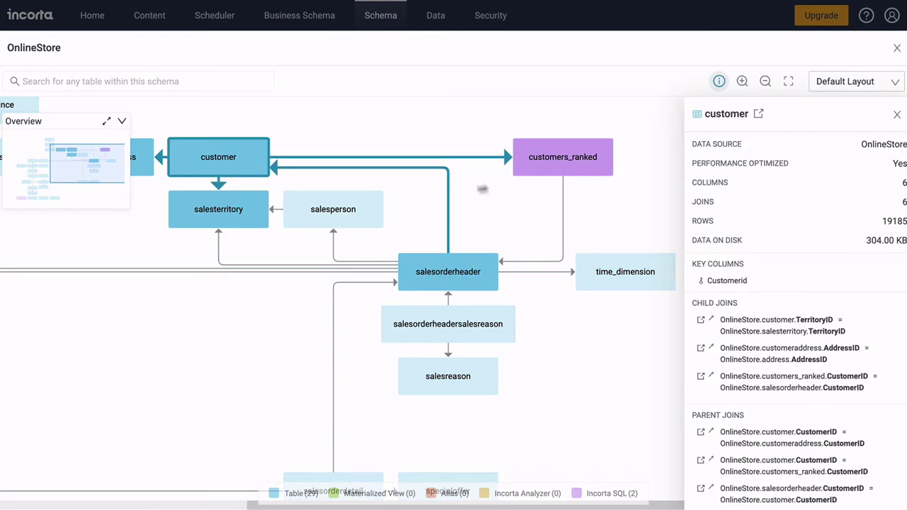
Open the customers_ranked table page and view its full SQL query
{"action": "left_click", "coordinate": [555, 172]}
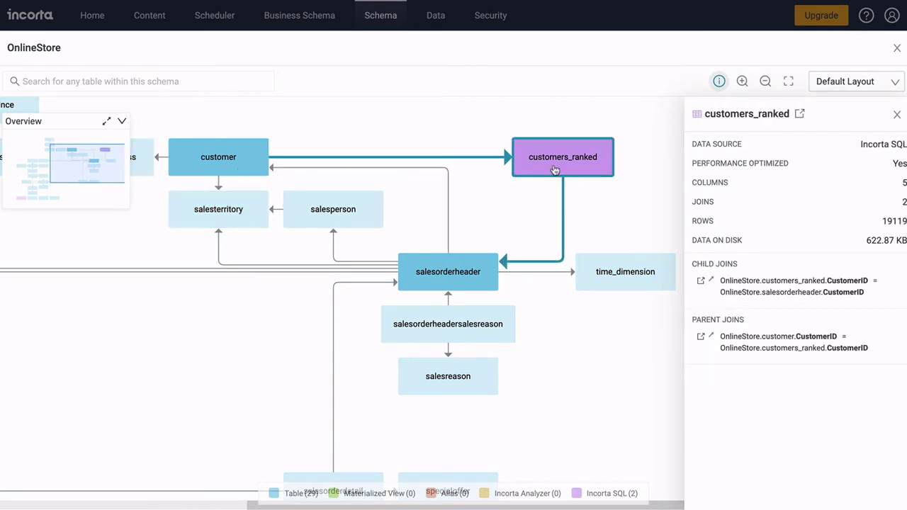
{"action": "left_click", "coordinate": [802, 114]}
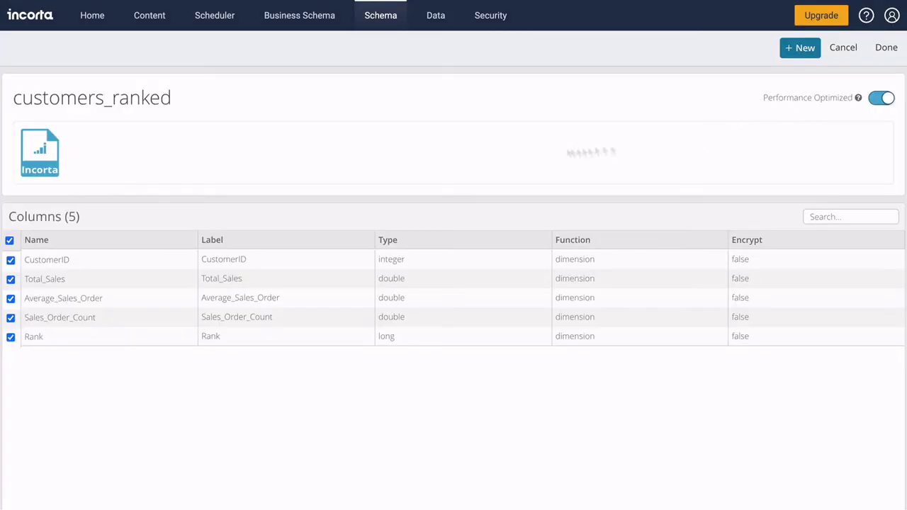
{"action": "left_click", "coordinate": [54, 158]}
{"action": "left_click", "coordinate": [604, 159]}
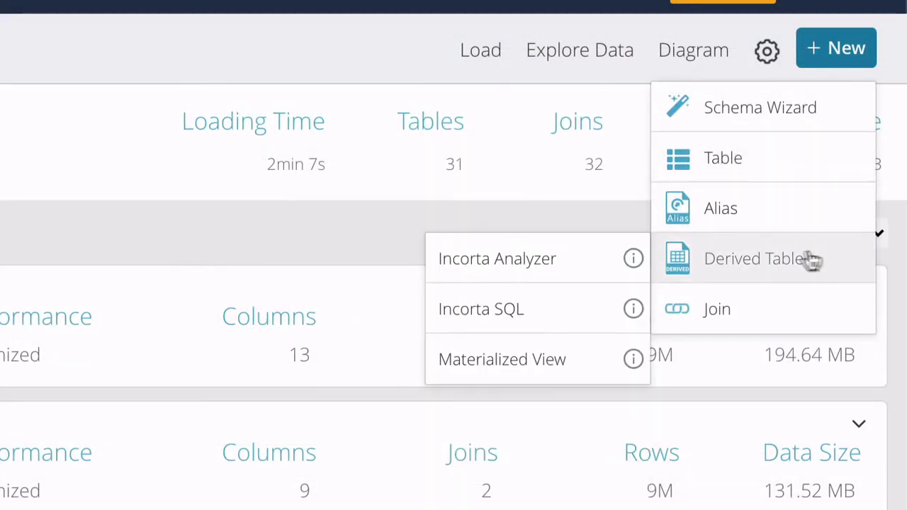
Check a new materialized view's language options, then open Iris_ML's Spark Python source
{"action": "left_click", "coordinate": [595, 360]}
{"action": "left_click", "coordinate": [662, 156]}
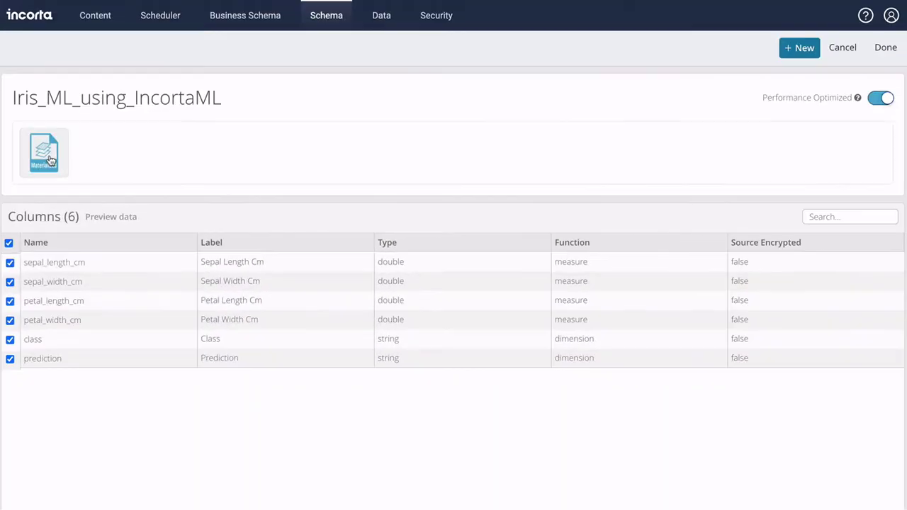
{"action": "left_click", "coordinate": [47, 156]}
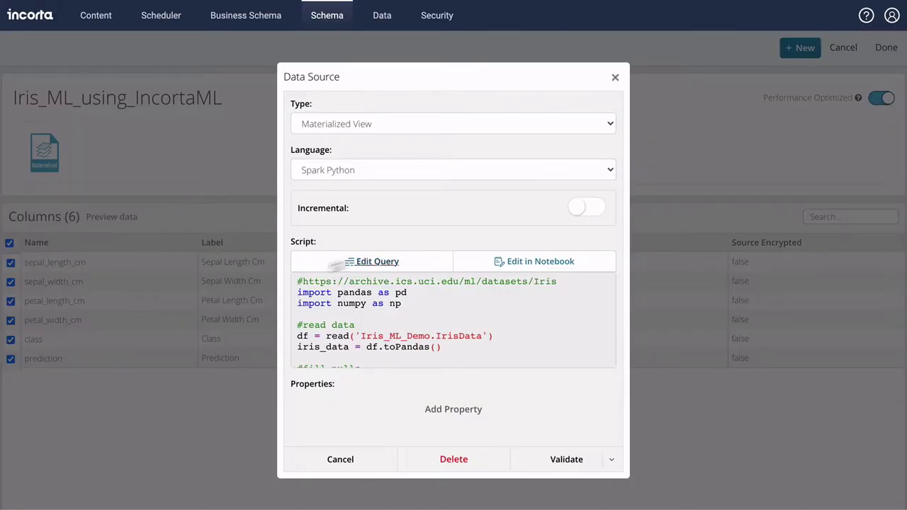
Run all paragraphs of the Iris_ML_using_IncortaML notebook, then go to the business schema list
{"action": "left_click", "coordinate": [600, 263]}
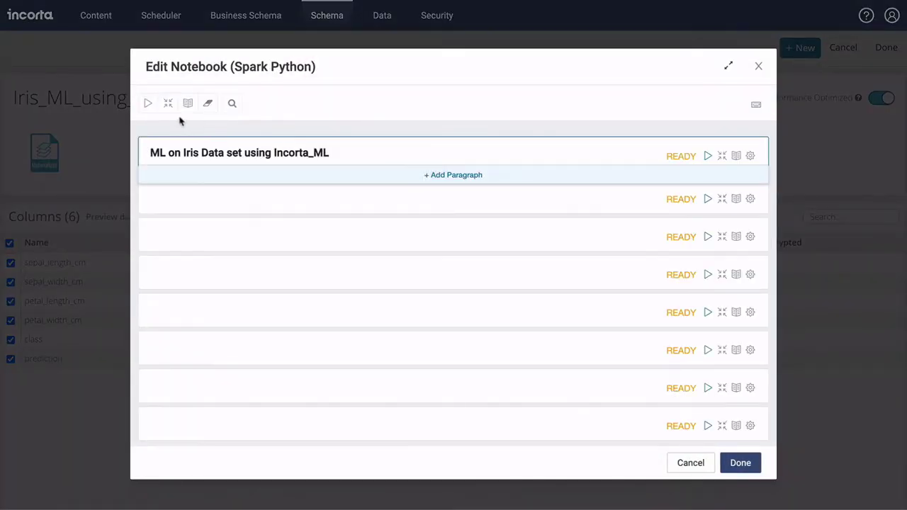
{"action": "left_click", "coordinate": [147, 102]}
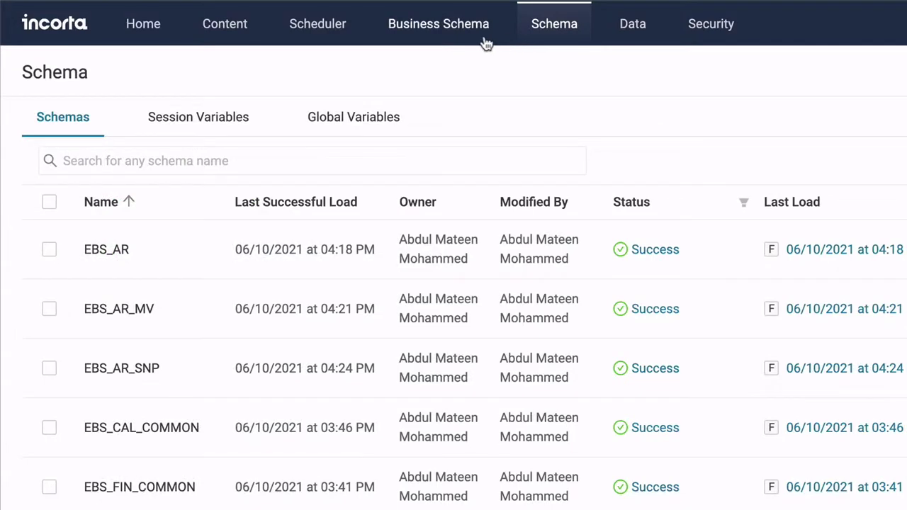
{"action": "left_click", "coordinate": [484, 44]}
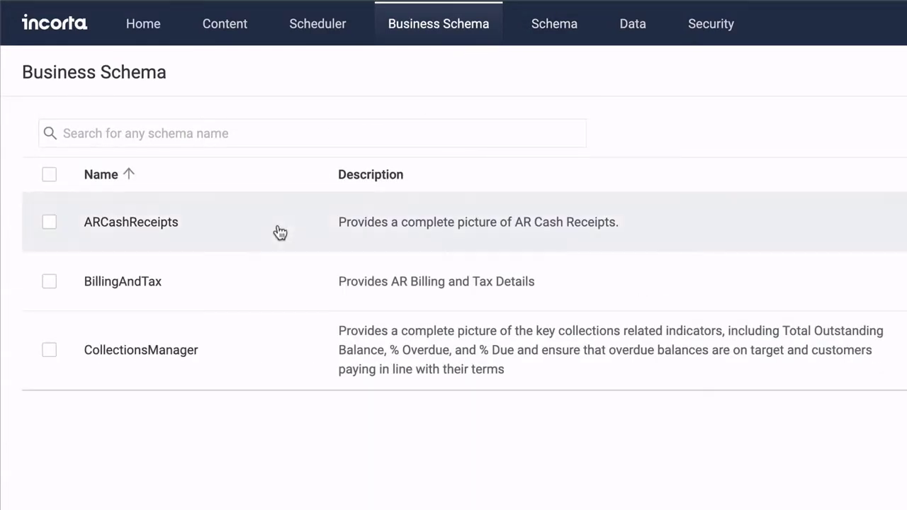
Open the CollectionsManager business schema and scroll down to PaymentDetails
{"action": "left_click", "coordinate": [272, 360]}
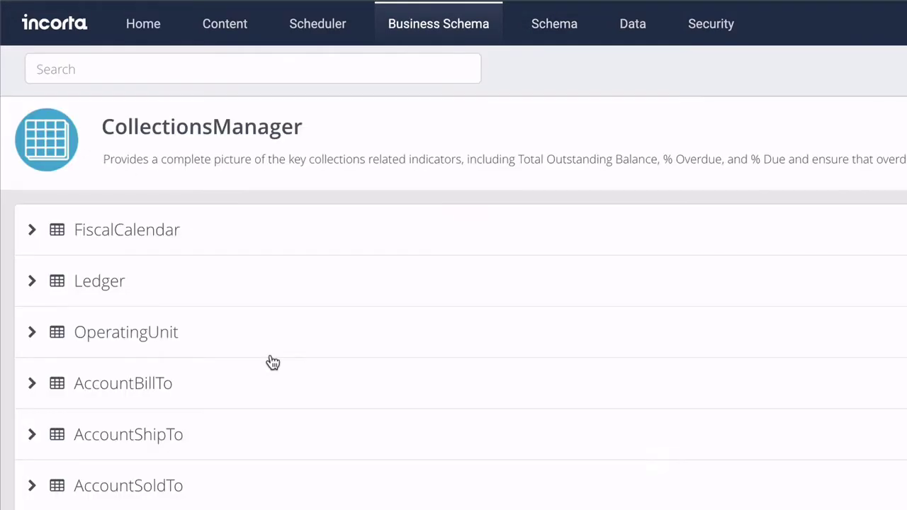
{"action": "scroll", "coordinate": [273, 362], "scroll_direction": "down", "scroll_amount": 5}
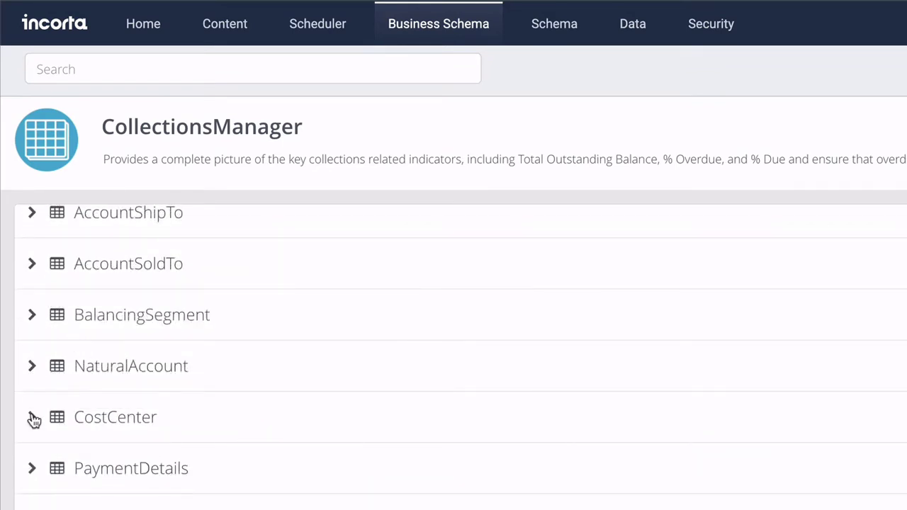
{"action": "scroll", "coordinate": [454, 354], "scroll_direction": "down", "scroll_amount": 3}
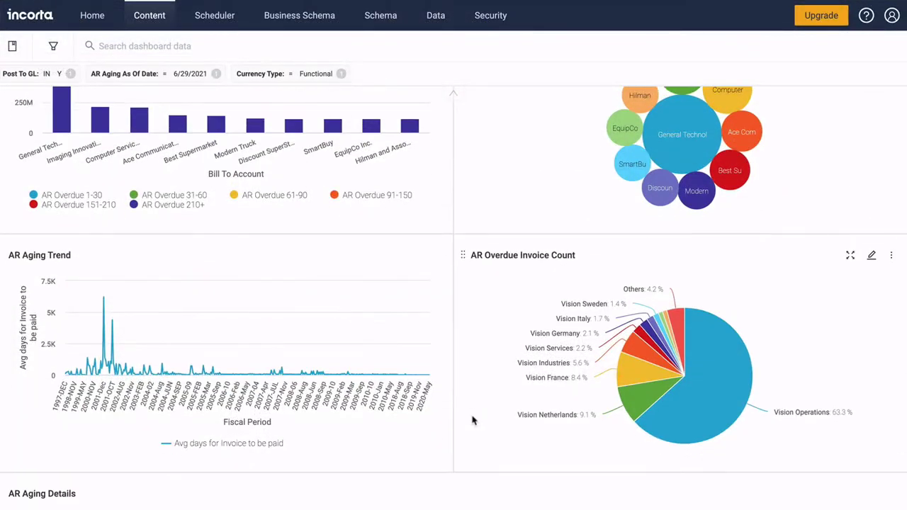
{"action": "mouse_move", "coordinate": [636, 376]}
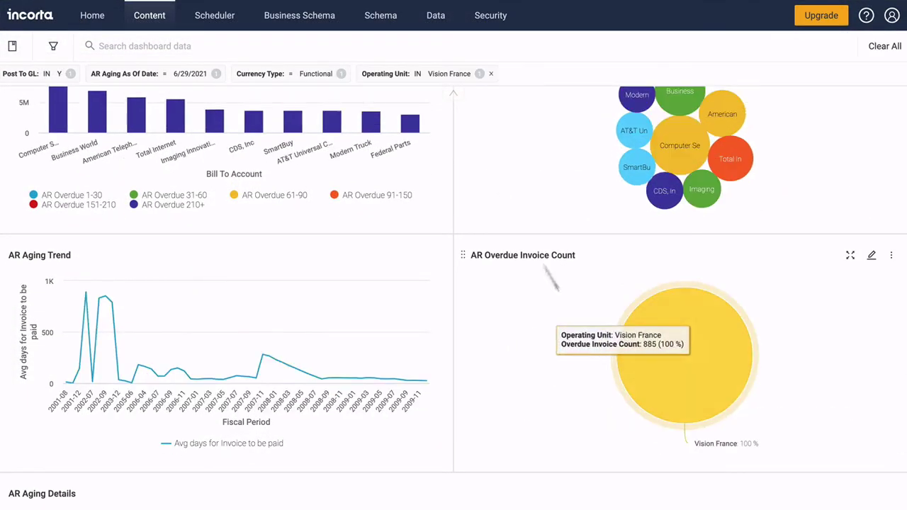
Review the Operating Unit filter, then save a personal bookmark named France
{"action": "left_click", "coordinate": [427, 74]}
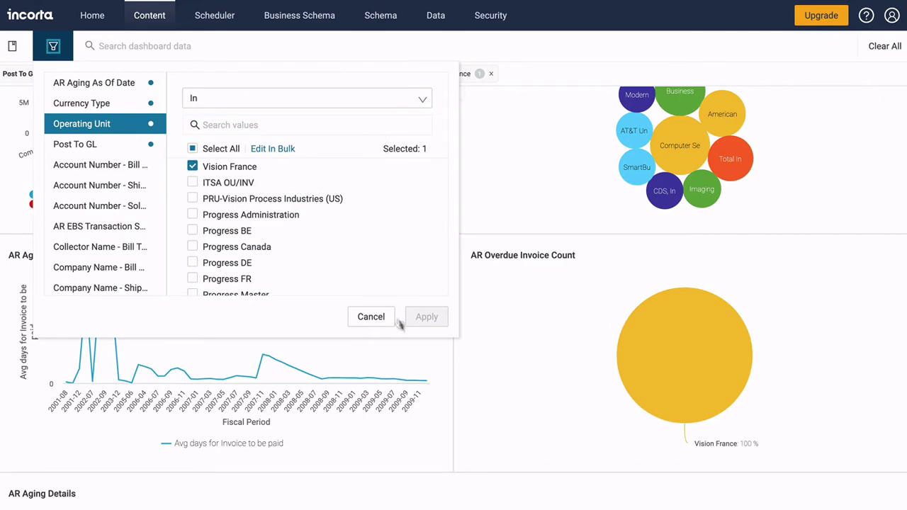
{"action": "left_click", "coordinate": [371, 317]}
{"action": "left_click", "coordinate": [12, 46]}
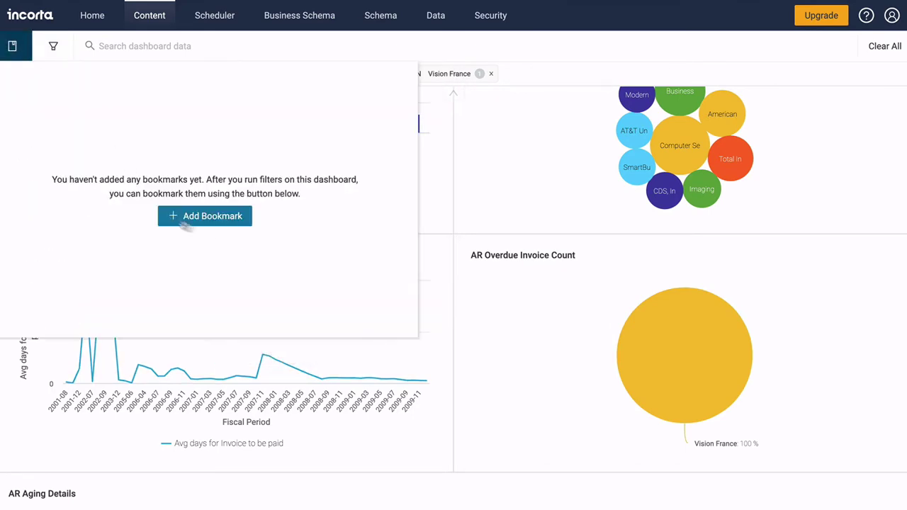
{"action": "left_click", "coordinate": [238, 217]}
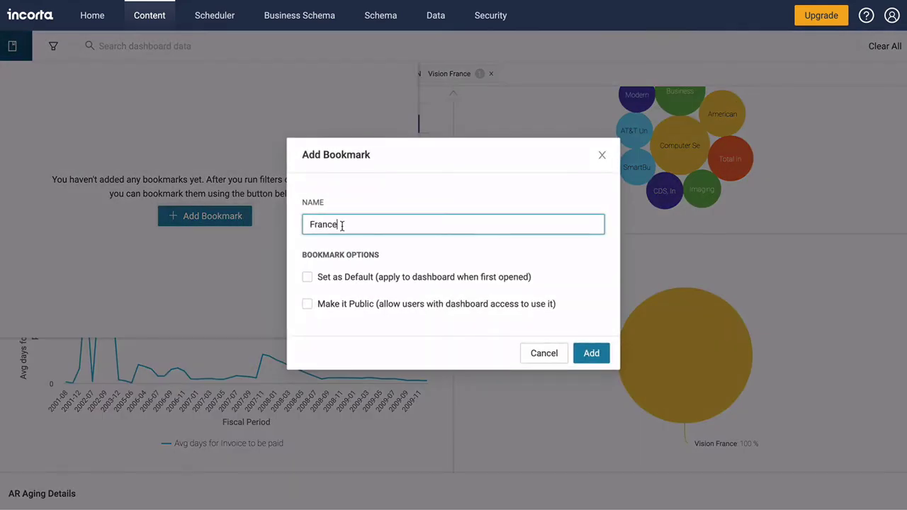
{"action": "left_click", "coordinate": [599, 360]}
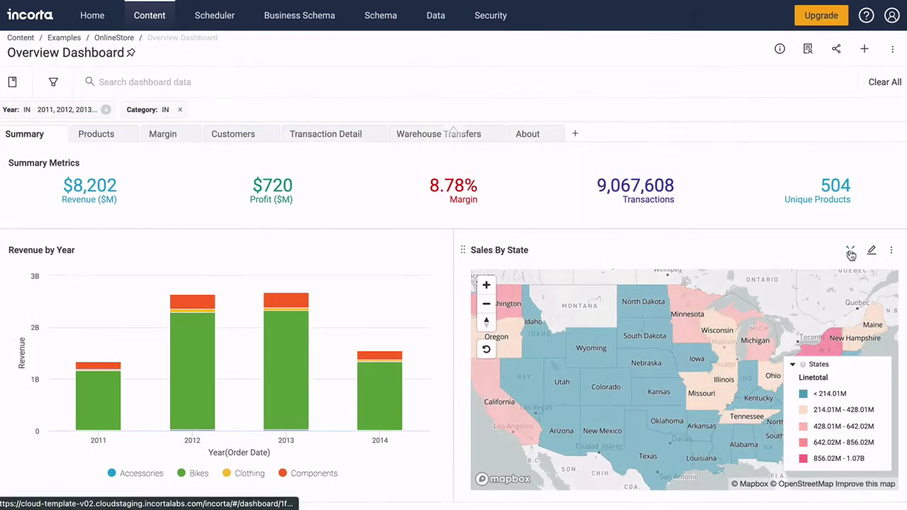
Explore the Sales By State and Revenue by Year charts, hiding the Bikes and Components categories
{"action": "left_click", "coordinate": [850, 251]}
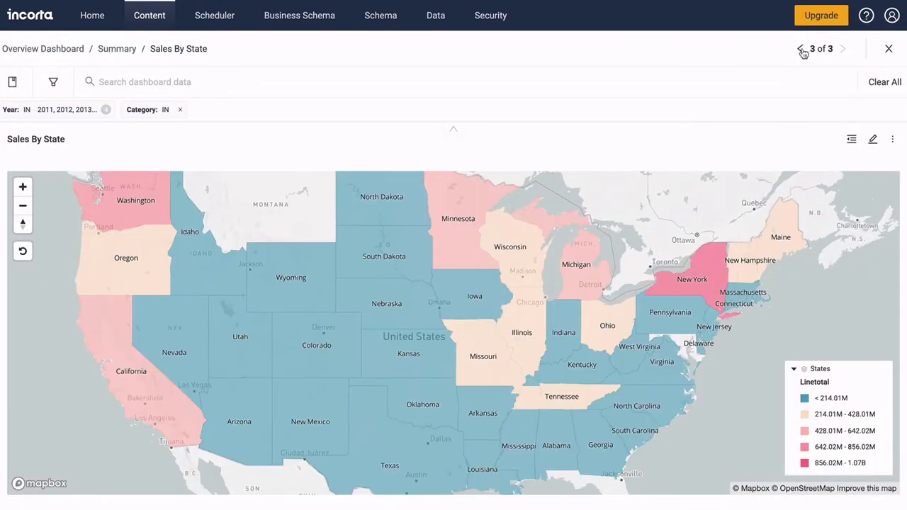
{"action": "left_click", "coordinate": [801, 49]}
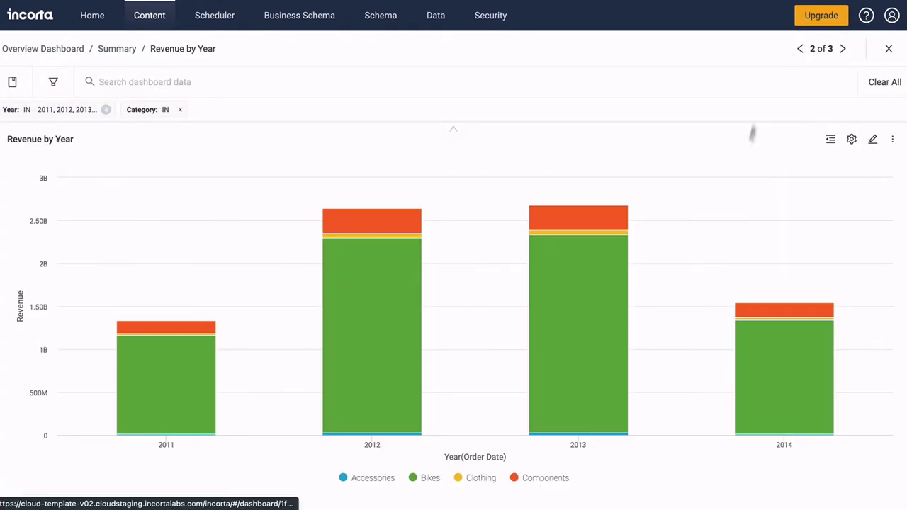
{"action": "left_click", "coordinate": [417, 480]}
{"action": "left_click", "coordinate": [533, 481]}
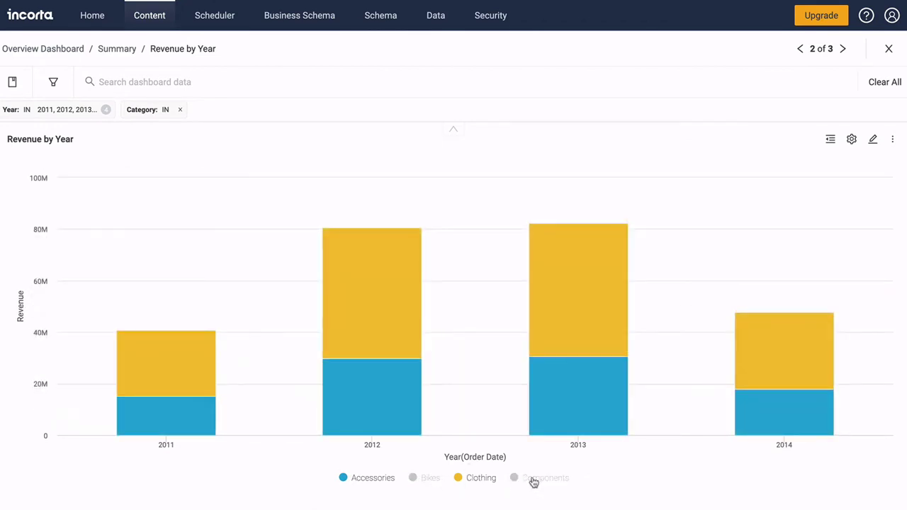
{"action": "left_click", "coordinate": [16, 50]}
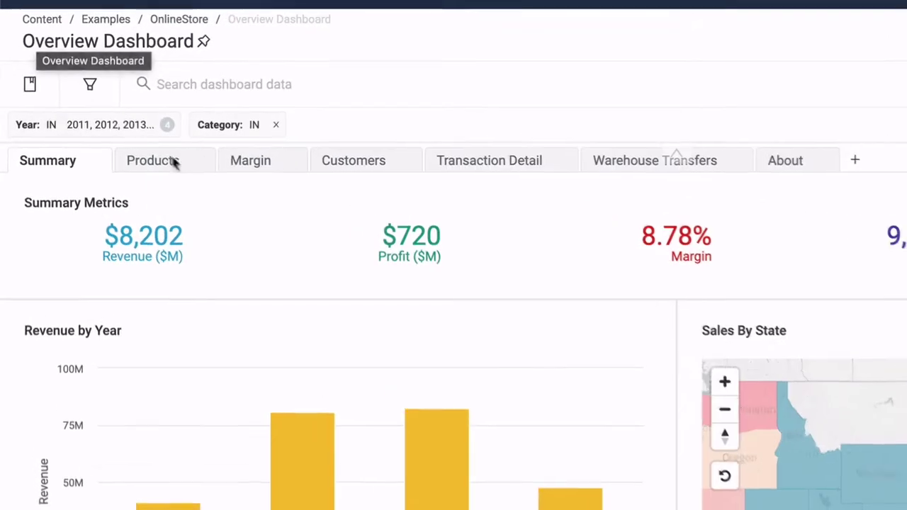
Personalize the Margin view: hide Subcategories and swap the scatter chart with the revenue table
{"action": "left_click", "coordinate": [127, 141]}
{"action": "left_click", "coordinate": [287, 170]}
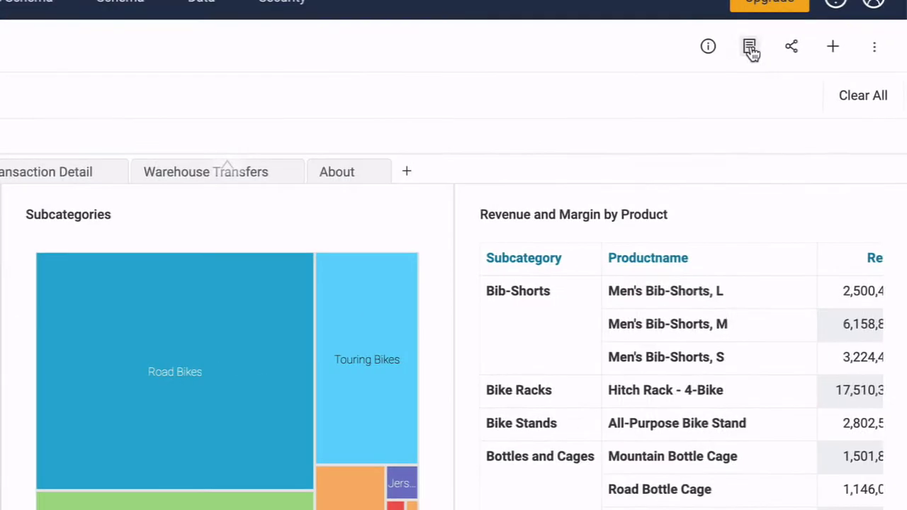
{"action": "left_click", "coordinate": [750, 47]}
{"action": "left_click", "coordinate": [741, 85]}
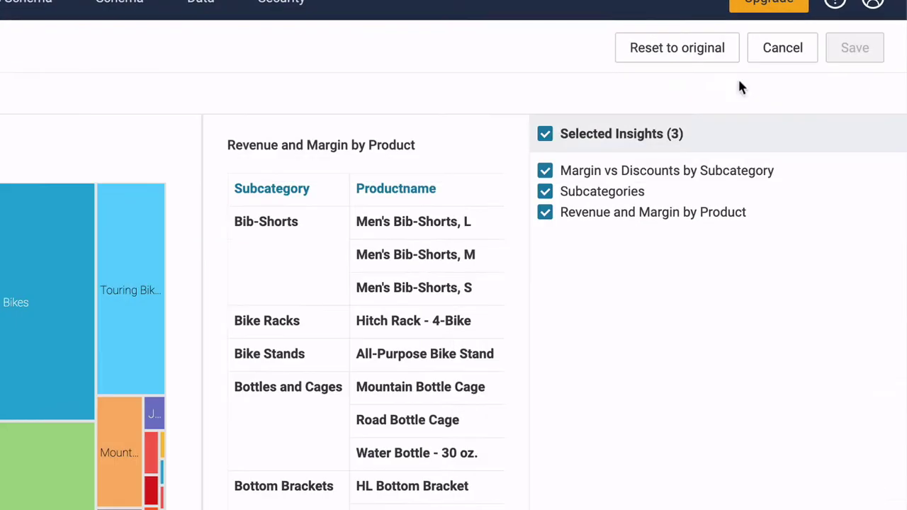
{"action": "left_click", "coordinate": [545, 192]}
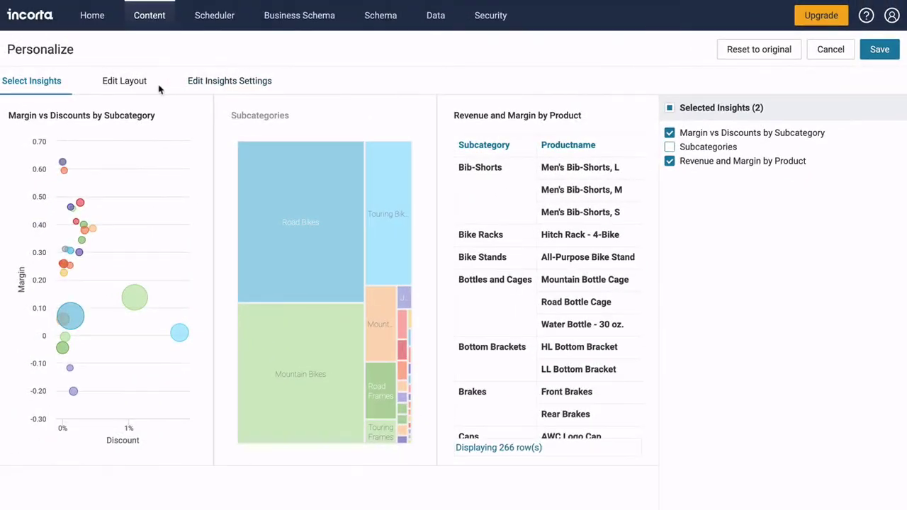
{"action": "left_click", "coordinate": [145, 88]}
{"action": "left_click_drag", "start_coordinate": [227, 154], "coordinate": [640, 156]}
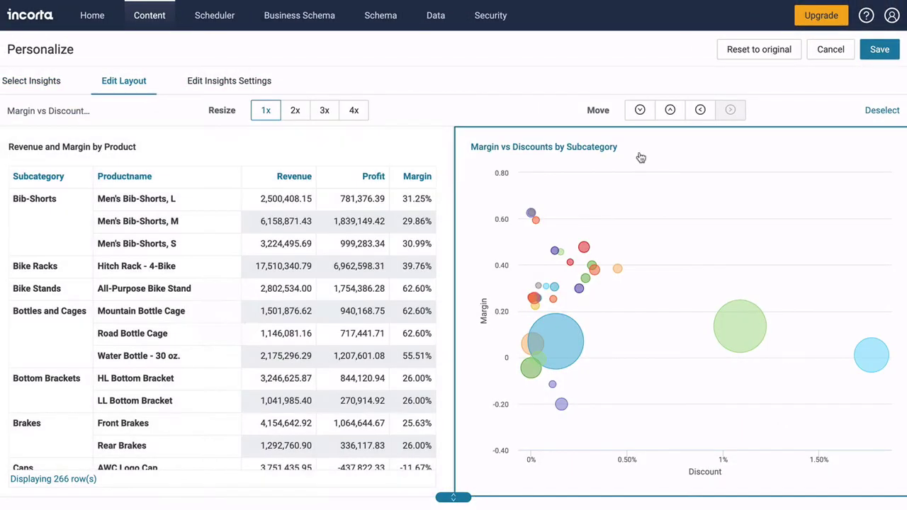
Remove the Revenue and Profit measures from the revenue table insight
{"action": "left_click", "coordinate": [227, 83]}
{"action": "left_click", "coordinate": [241, 129]}
{"action": "left_click", "coordinate": [669, 161]}
{"action": "left_click", "coordinate": [670, 160]}
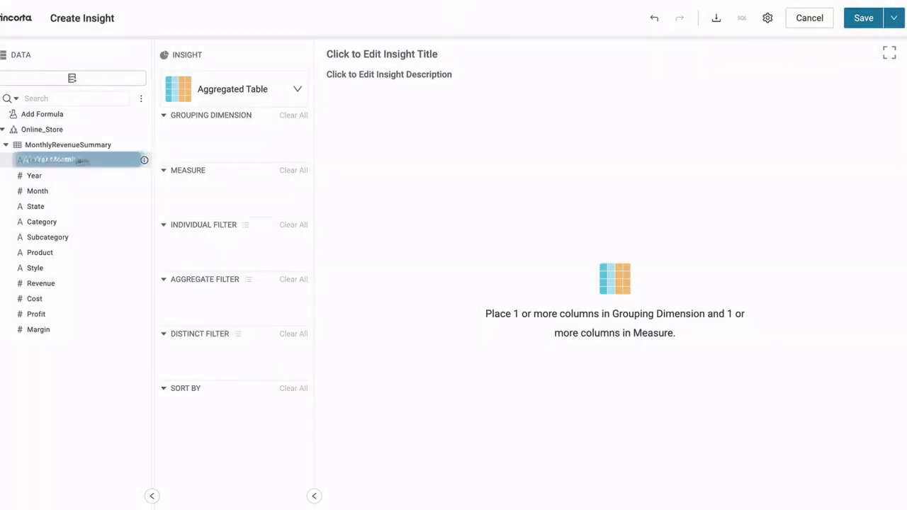
Build a new insight grouped by Year Month with Cost and Profit measures
{"action": "left_click_drag", "start_coordinate": [78, 161], "coordinate": [227, 136]}
{"action": "left_click_drag", "start_coordinate": [34, 298], "coordinate": [234, 186]}
{"action": "left_click_drag", "start_coordinate": [36, 314], "coordinate": [210, 213]}
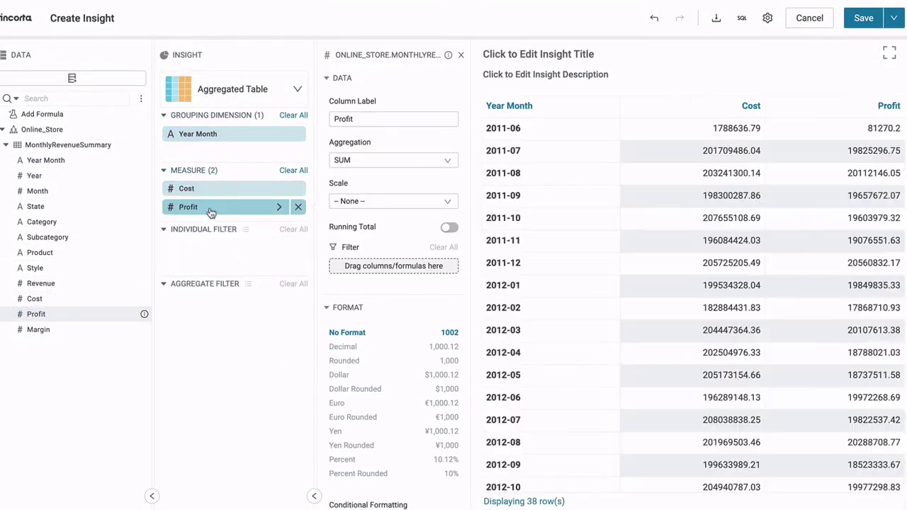
Turn the insight into a stacked area chart with a Year Month filter excluding 2011-06
{"action": "left_click", "coordinate": [298, 89]}
{"action": "left_click", "coordinate": [264, 373]}
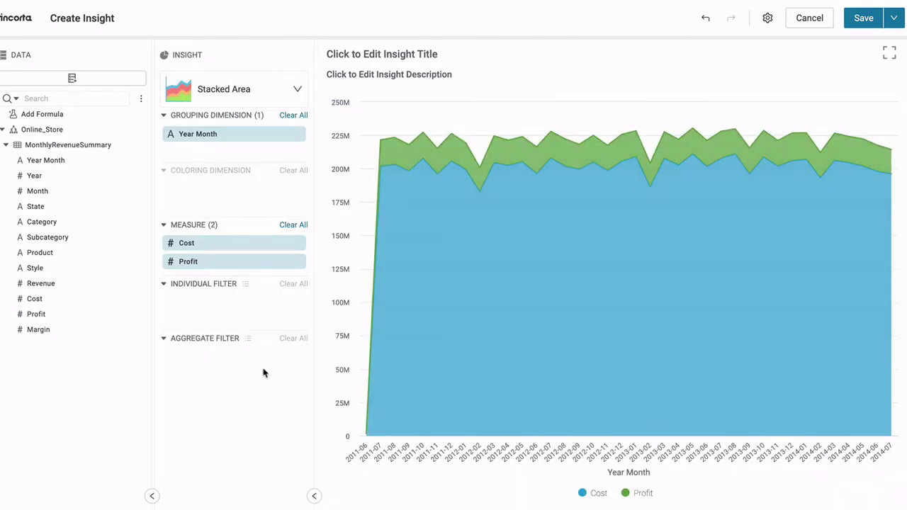
{"action": "left_click_drag", "start_coordinate": [72, 163], "coordinate": [238, 303]}
{"action": "left_click", "coordinate": [340, 233]}
{"action": "left_click", "coordinate": [340, 249]}
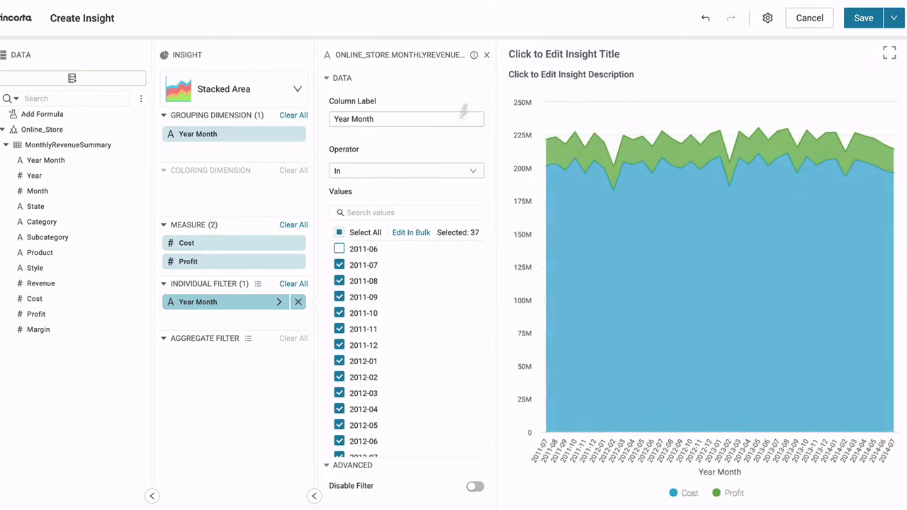
{"action": "left_click", "coordinate": [486, 55]}
Show total values on the chart and save it to the Overview Dashboard
{"action": "left_click", "coordinate": [768, 19]}
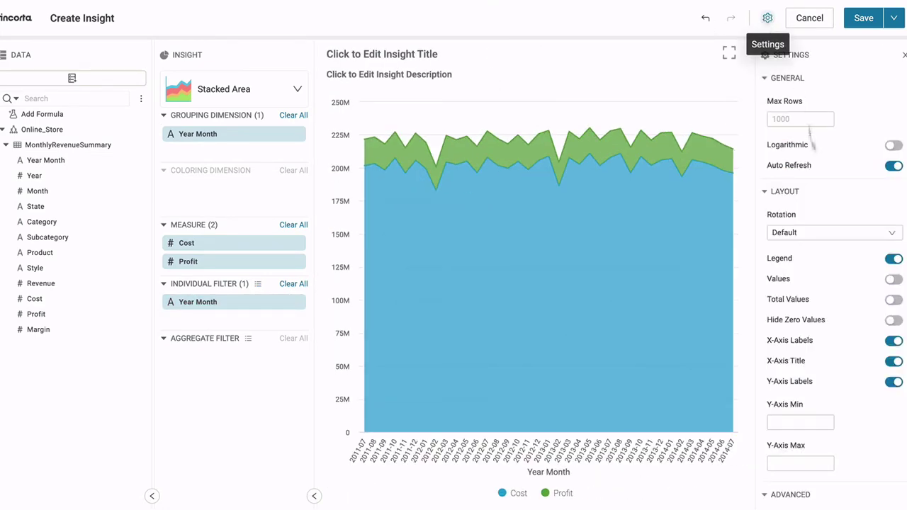
{"action": "left_click", "coordinate": [894, 301]}
{"action": "left_click", "coordinate": [904, 54]}
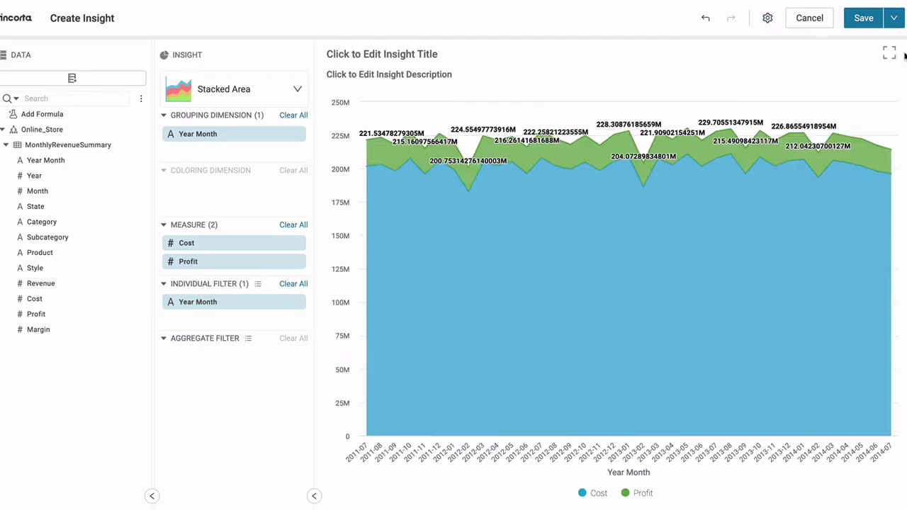
{"action": "left_click", "coordinate": [864, 20]}
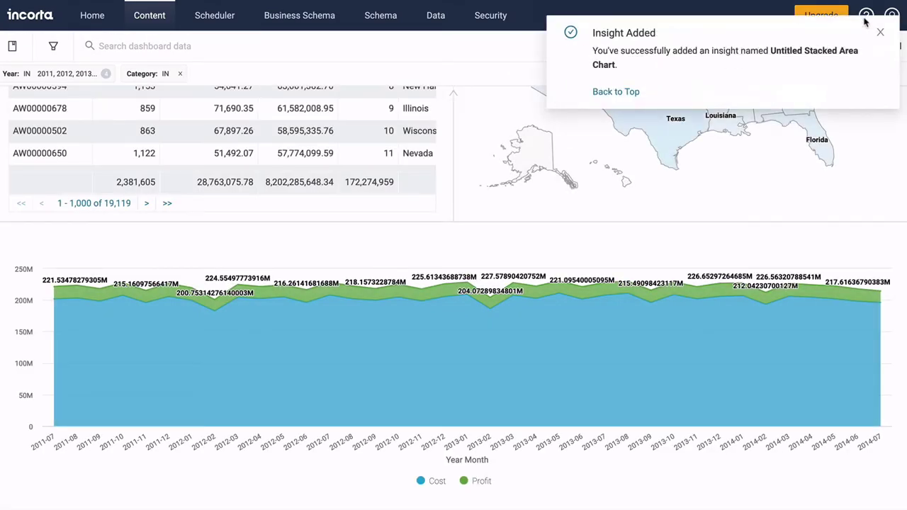
Restore the dashboard to an earlier saved version from its Version History
{"action": "scroll", "coordinate": [879, 43], "scroll_direction": "up", "scroll_amount": 4}
{"action": "left_click", "coordinate": [894, 50]}
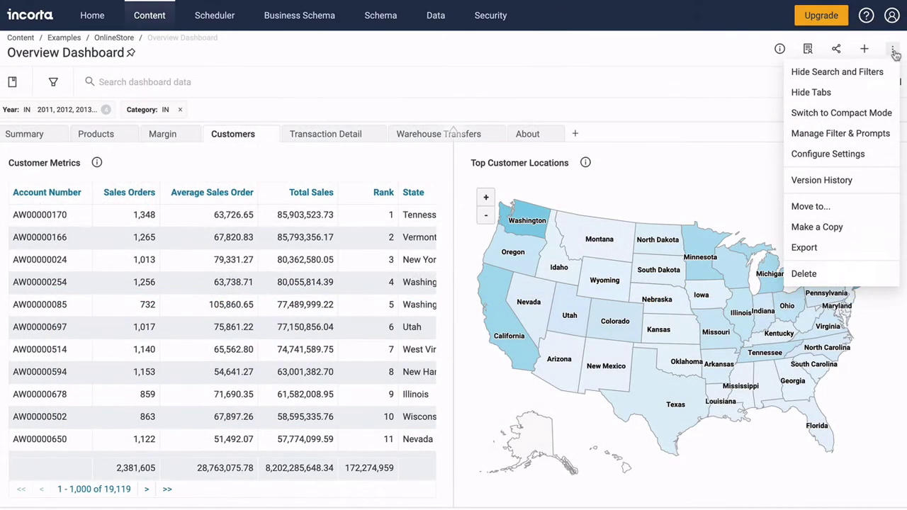
{"action": "left_click", "coordinate": [875, 184]}
{"action": "left_click", "coordinate": [897, 215]}
{"action": "left_click", "coordinate": [889, 261]}
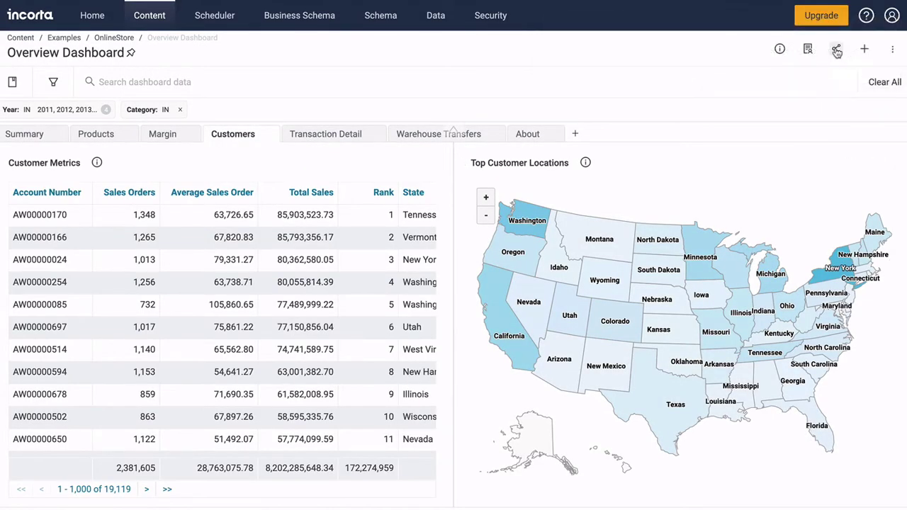
Schedule delivery of the dashboard as PDF, then send the Customer Metrics table to a data destination
{"action": "left_click", "coordinate": [837, 50]}
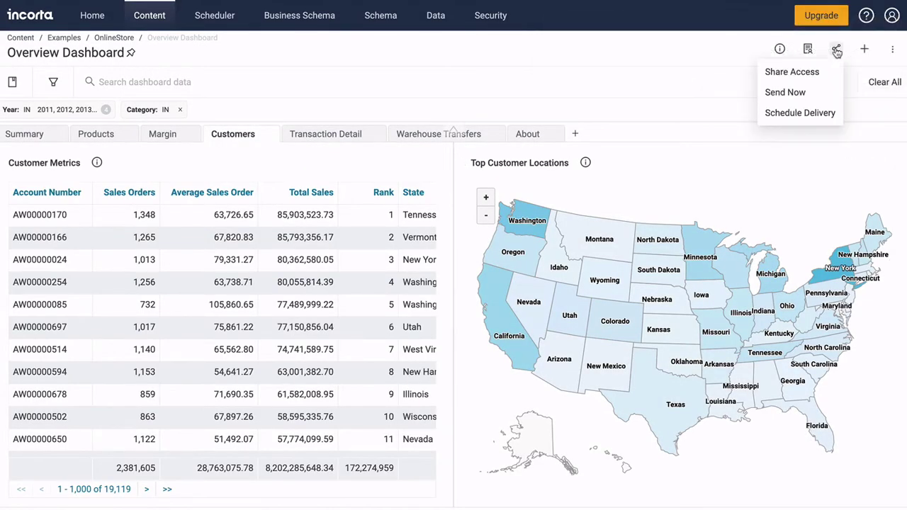
{"action": "left_click", "coordinate": [830, 114]}
{"action": "scroll", "coordinate": [835, 119], "scroll_direction": "down", "scroll_amount": 4}
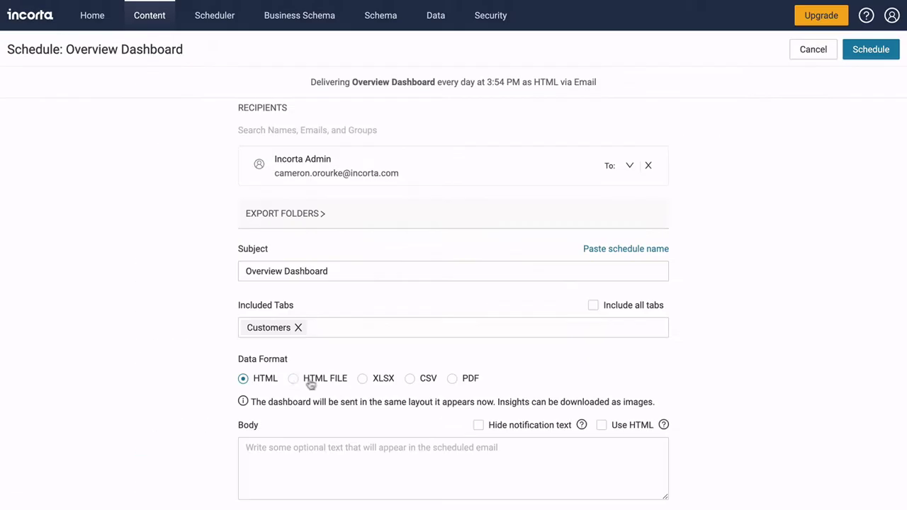
{"action": "left_click", "coordinate": [361, 380]}
{"action": "left_click", "coordinate": [452, 379]}
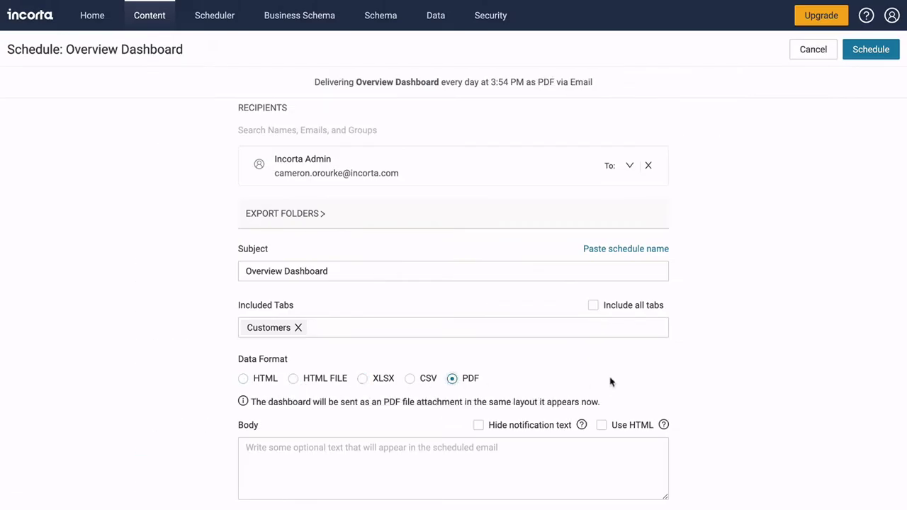
{"action": "left_click", "coordinate": [420, 143]}
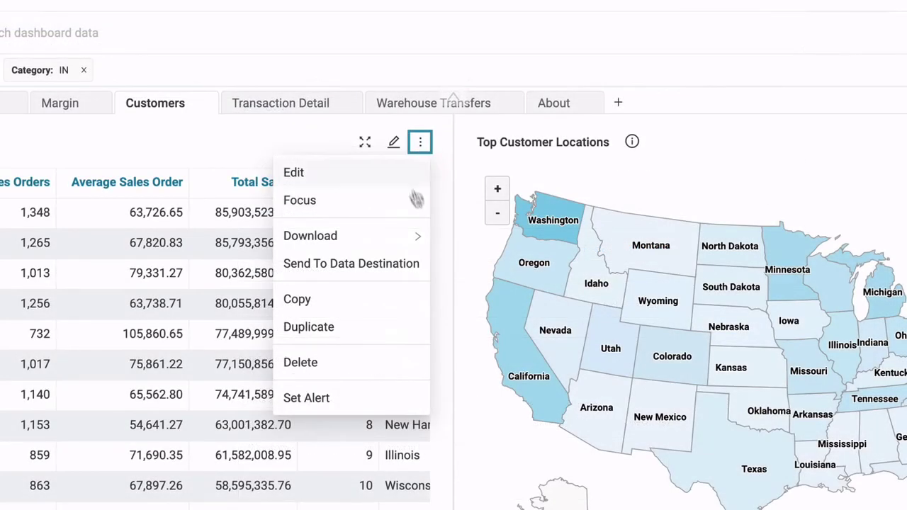
{"action": "left_click", "coordinate": [415, 265]}
Timestamp the export file name, make Line Total a pie chart, and treemap Sheet 2 by Ship Method Name
{"action": "left_click", "coordinate": [555, 369]}
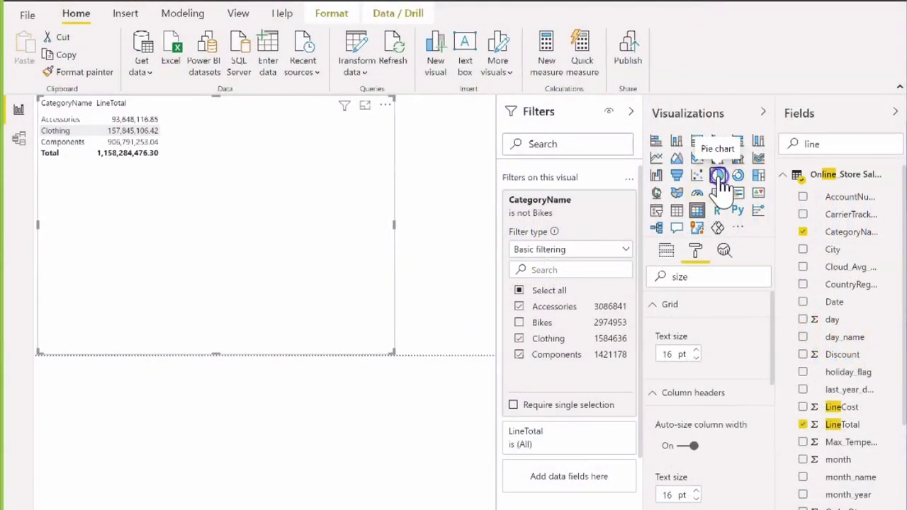
{"action": "left_click", "coordinate": [719, 179]}
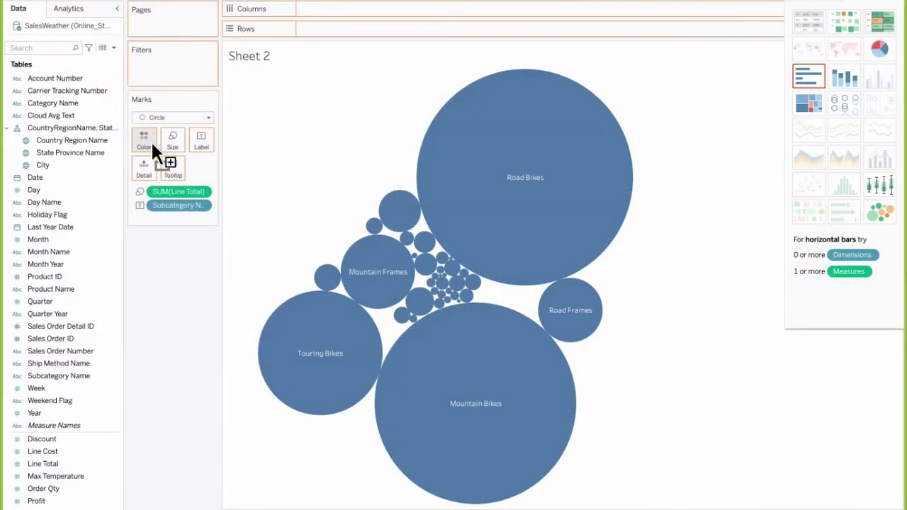
{"action": "left_click_drag", "start_coordinate": [151, 147], "coordinate": [151, 146]}
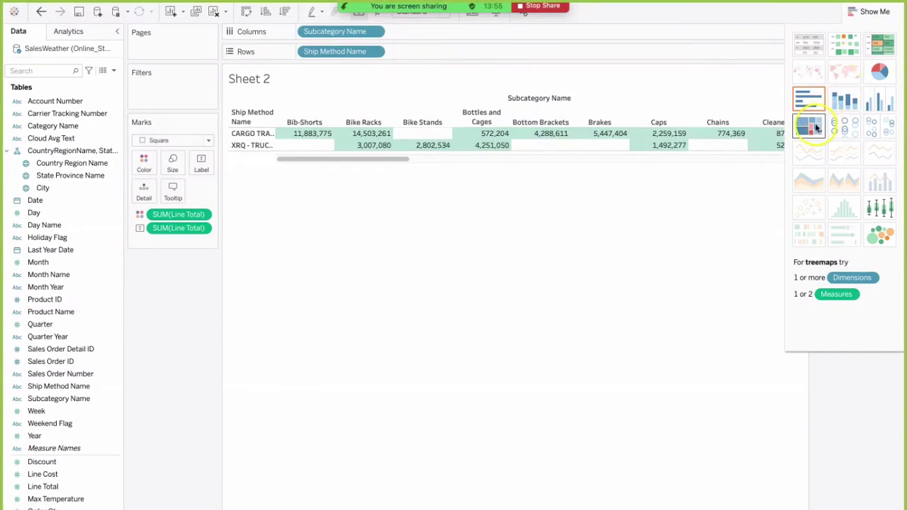
{"action": "left_click", "coordinate": [815, 104]}
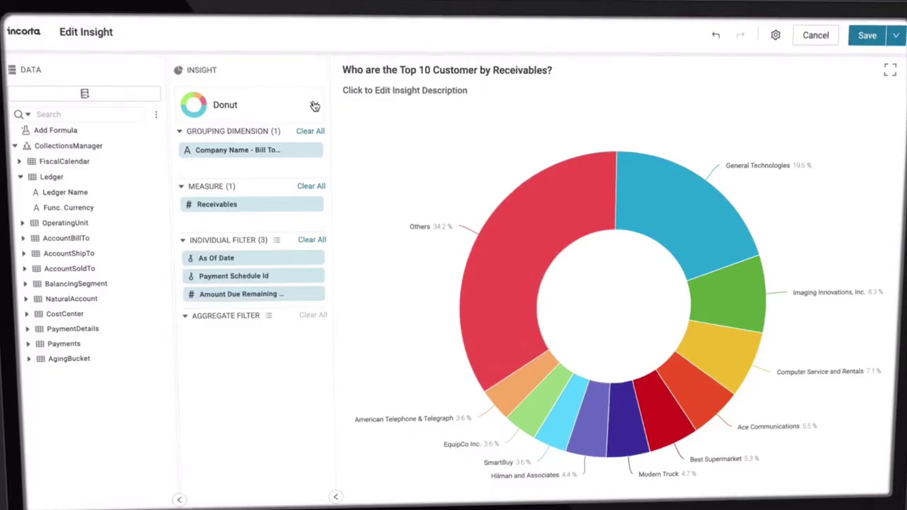
Change the donut chart to Packed Bubble, then filter AR Aging by the General Technologies bubble
{"action": "left_click", "coordinate": [304, 101]}
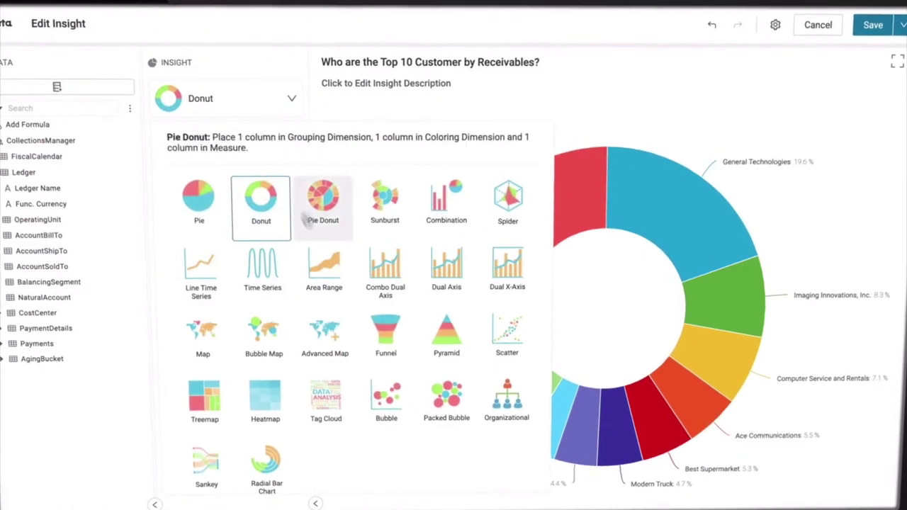
{"action": "left_click", "coordinate": [447, 400]}
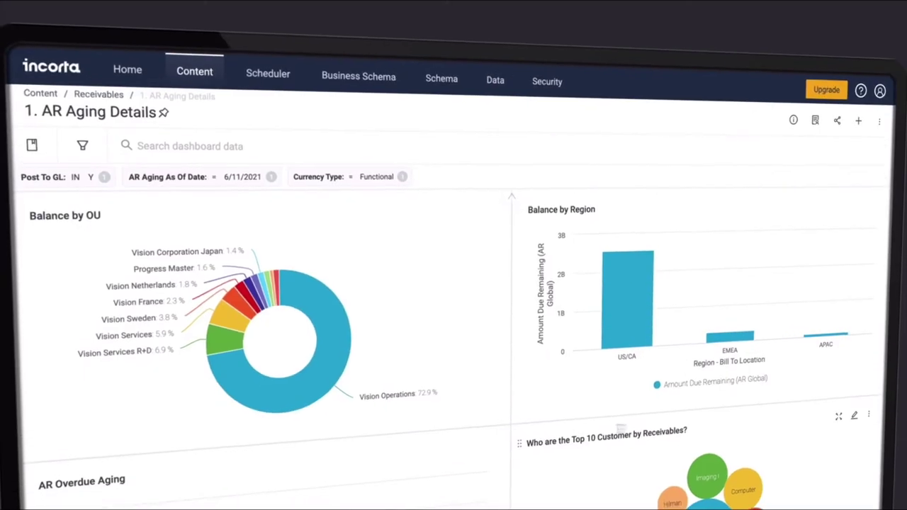
{"action": "scroll", "coordinate": [588, 426], "scroll_direction": "down", "scroll_amount": 5}
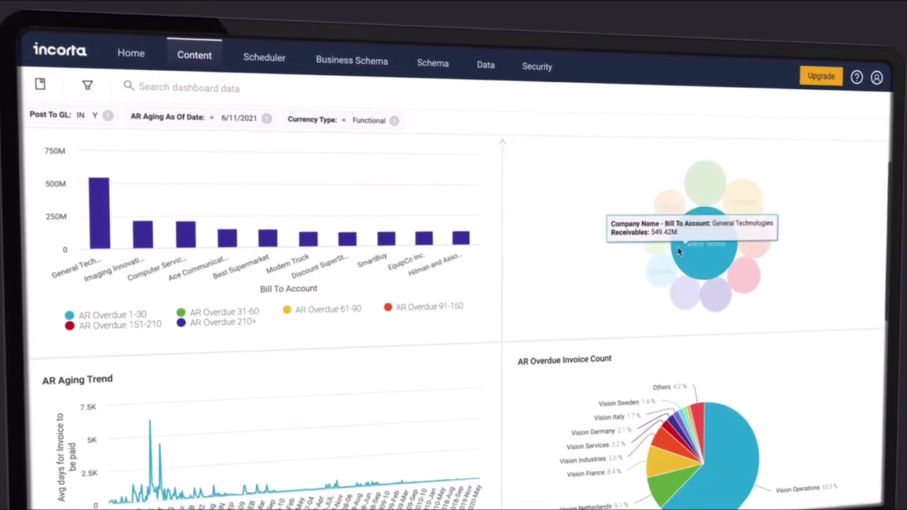
{"action": "left_click", "coordinate": [692, 250]}
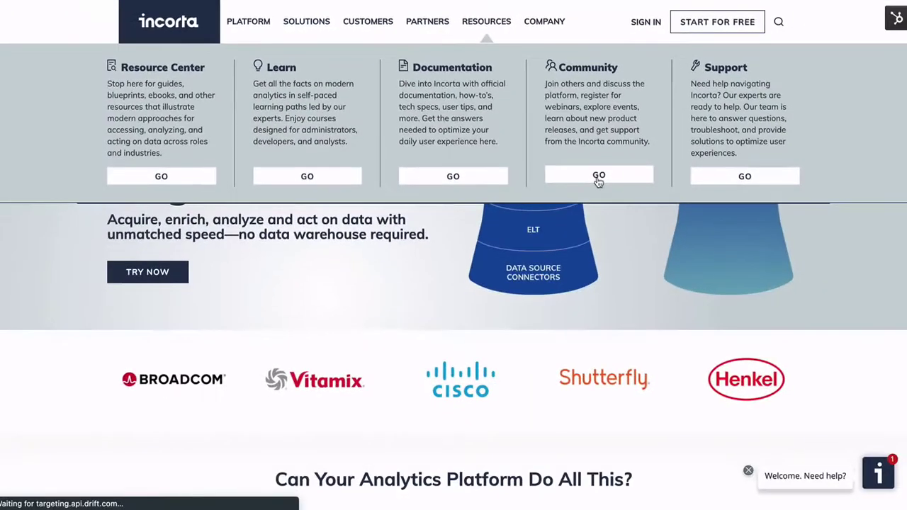
Go to the Incorta Community site and scroll down to its Knowledge Base section
{"action": "left_click", "coordinate": [754, 278]}
{"action": "scroll", "coordinate": [565, 198], "scroll_direction": "down", "scroll_amount": 4}
{"action": "scroll", "coordinate": [566, 201], "scroll_direction": "down", "scroll_amount": 6}
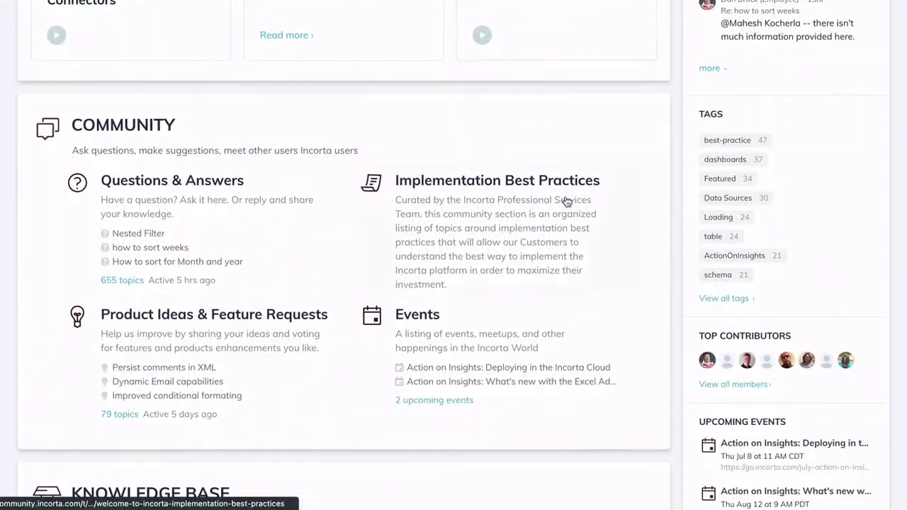
{"action": "scroll", "coordinate": [567, 202], "scroll_direction": "down", "scroll_amount": 2}
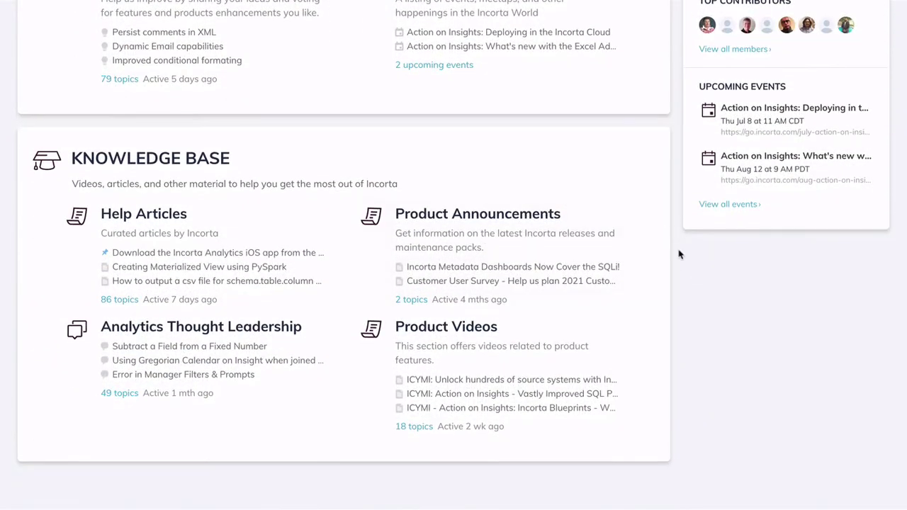